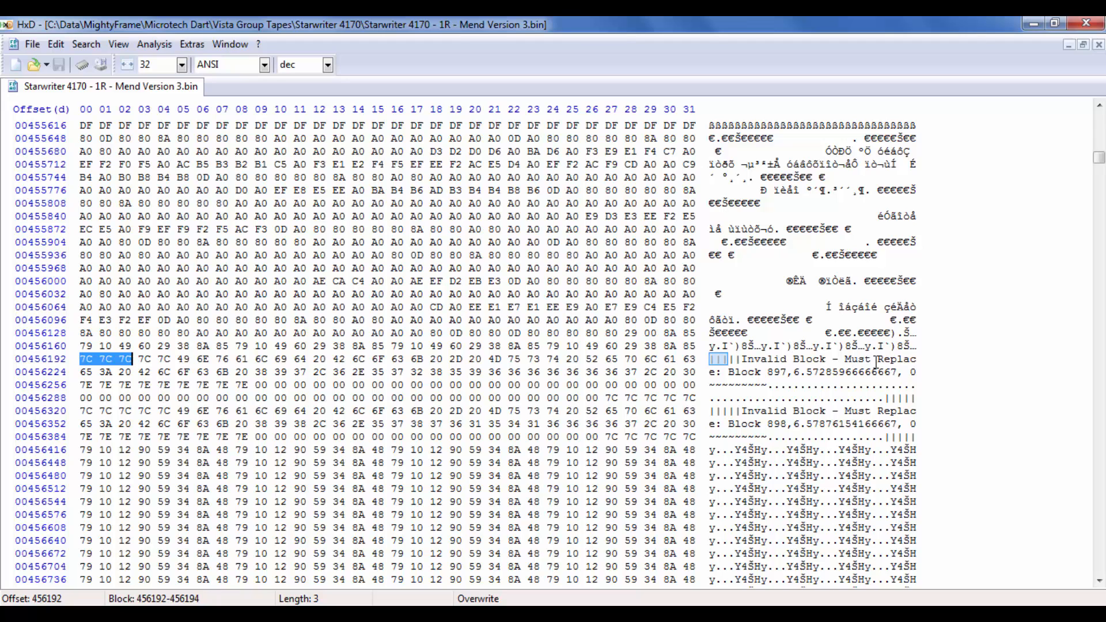
Step: Select the 128-byte "Invalid Block - Must Replace" placeholder for block 897, covering offsets 456192 to 456319
{"action": "left_click", "coordinate": [709, 360]}
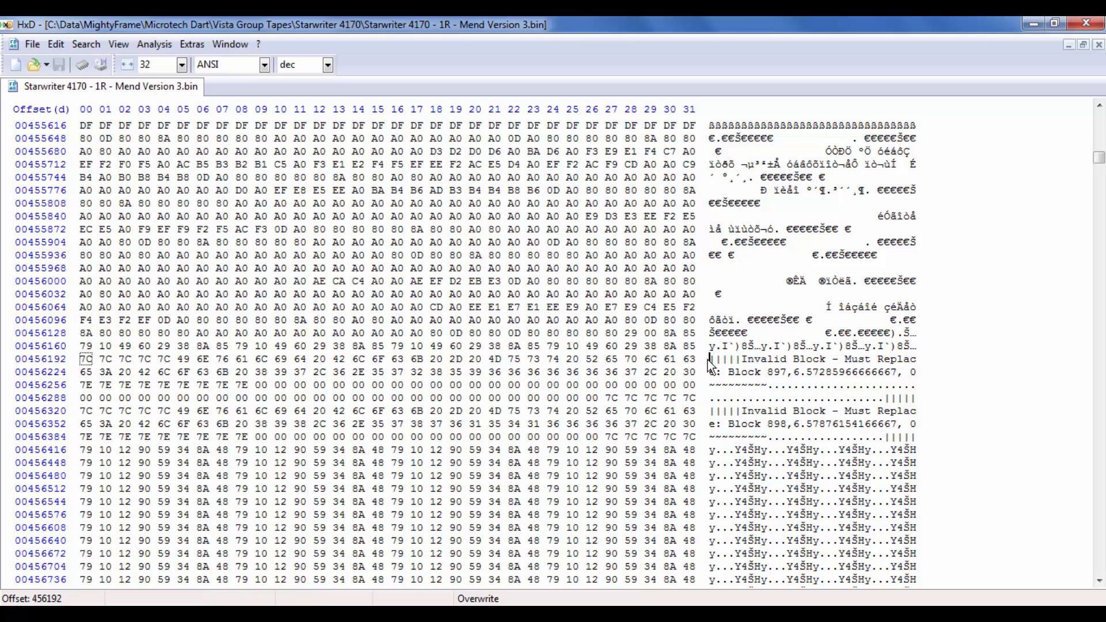
{"action": "left_click_drag", "start_coordinate": [709, 359], "coordinate": [951, 397]}
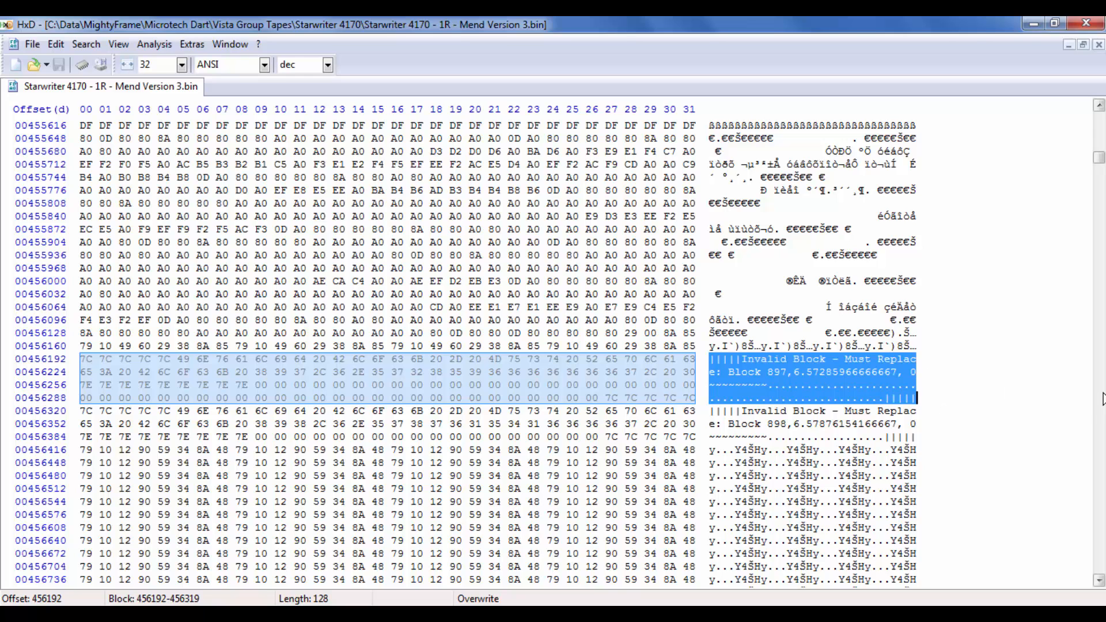
{"action": "scroll", "coordinate": [1102, 398], "scroll_direction": "down", "scroll_amount": 3}
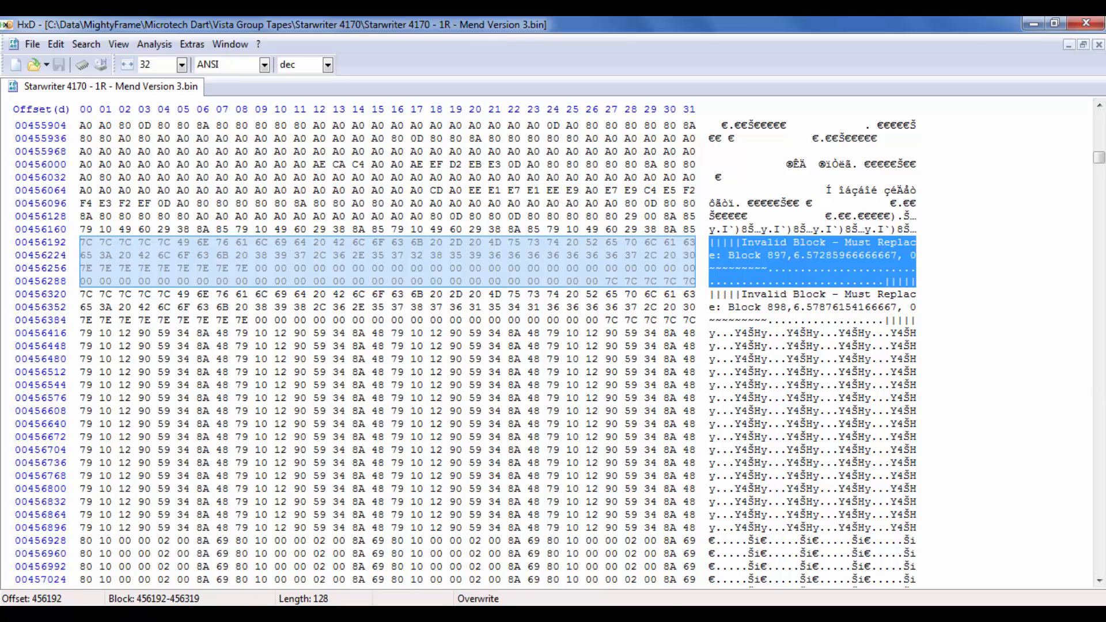
Step: Switch to the 1R2td report in Notepad and highlight block 897's entry from its data line through its block number
{"action": "mouse_move", "coordinate": [626, 617]}
{"action": "left_click", "coordinate": [578, 582]}
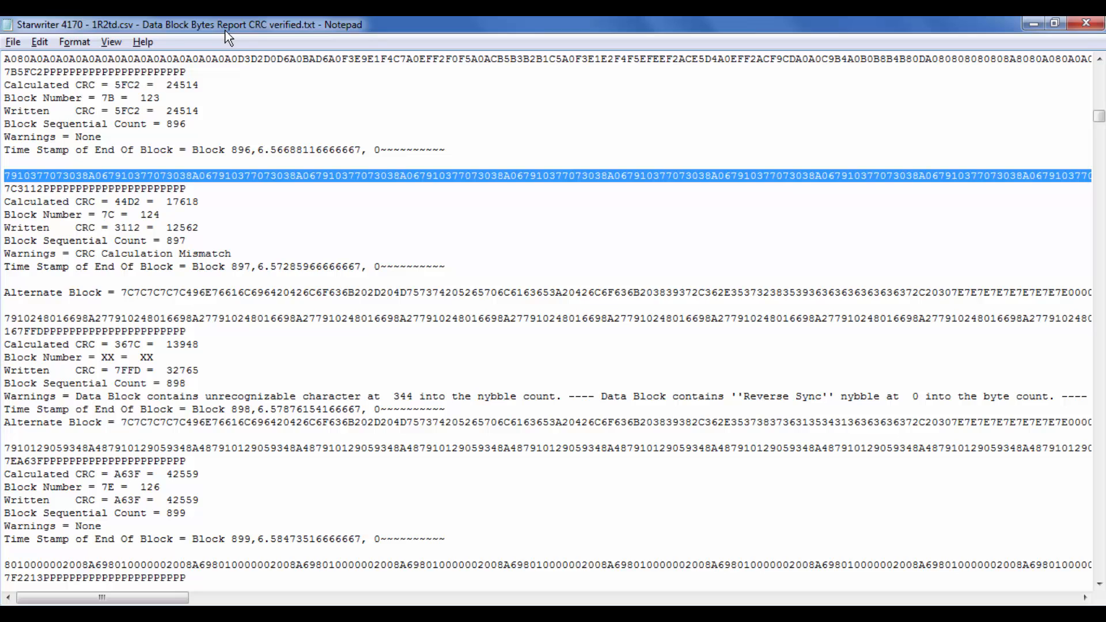
{"action": "key", "text": "Down"}
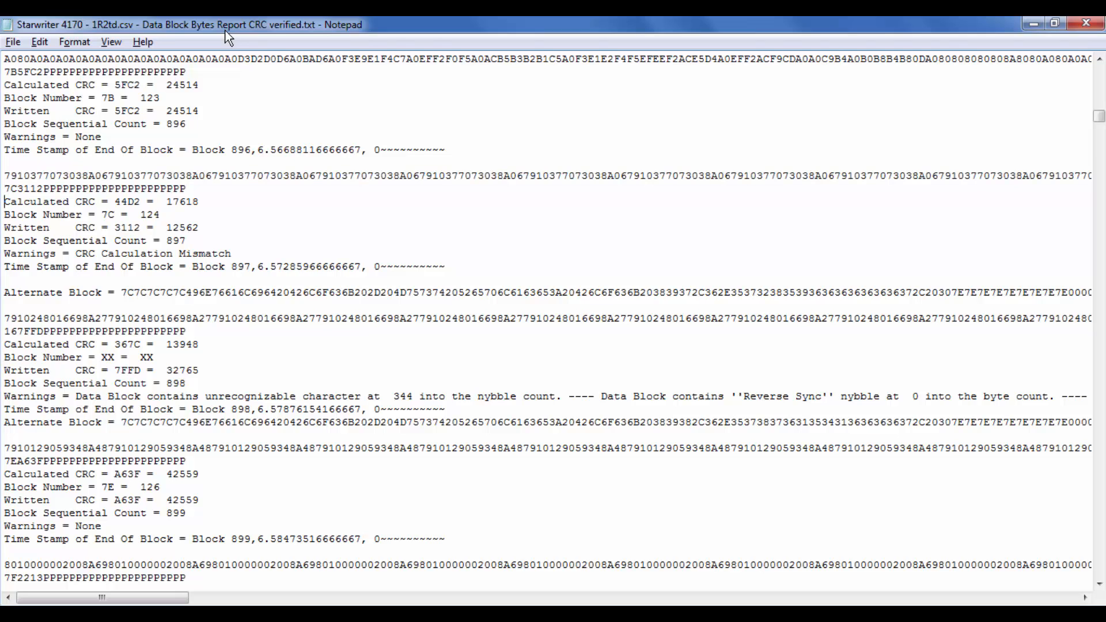
{"action": "key", "text": "Up"}
{"action": "key", "text": "Up"}
{"action": "key", "text": "shift+Down"}
{"action": "key", "text": "shift+Down"}
{"action": "key", "text": "shift+Down"}
{"action": "key", "text": "shift+Down"}
{"action": "key", "text": "shift+Down"}
{"action": "key", "text": "shift+Down"}
{"action": "key", "text": "shift+Down"}
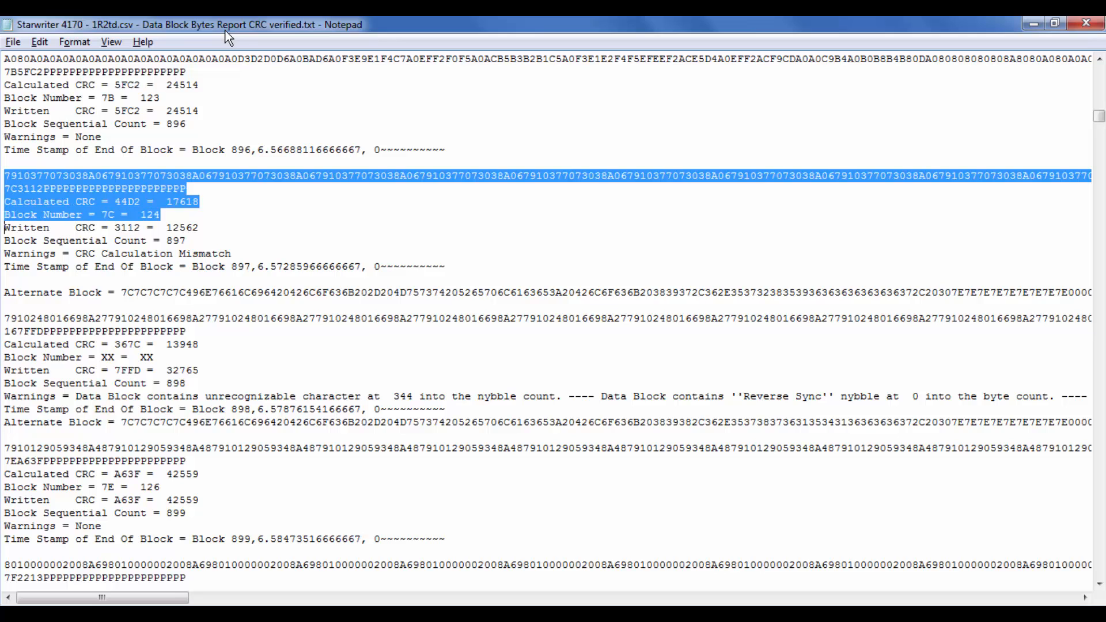
Step: Examine the warning and written CRC lines of block 897 in the 1R2td report
{"action": "key", "text": "Up"}
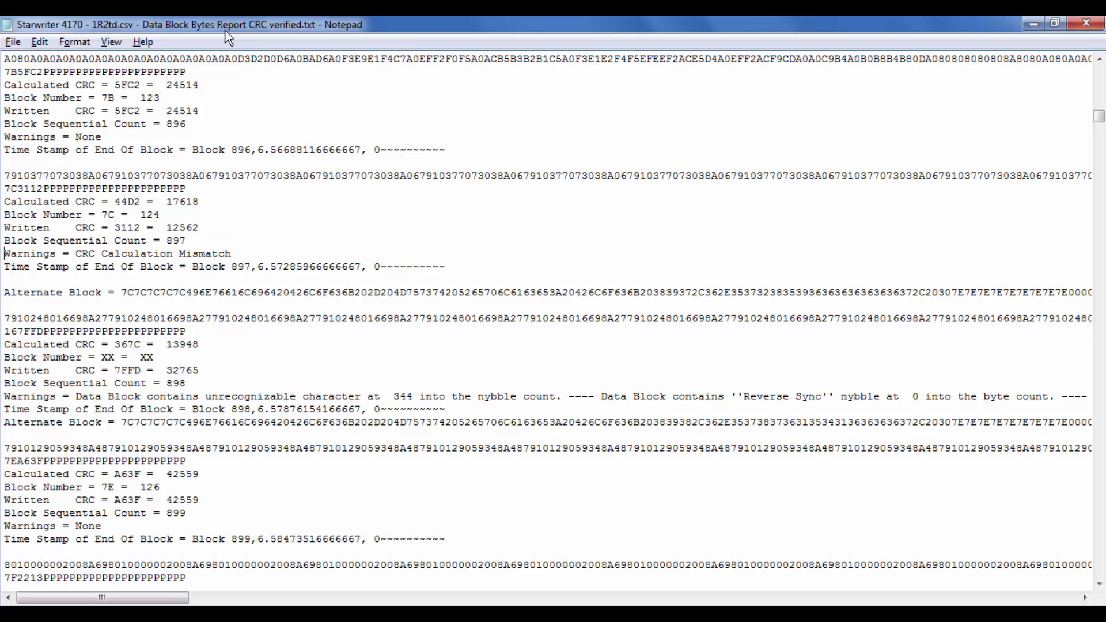
{"action": "key", "text": "shift+Up"}
{"action": "key", "text": "Up"}
{"action": "key", "text": "Up"}
{"action": "key", "text": "Left"}
{"action": "key", "text": "Left"}
{"action": "key", "text": "Left"}
{"action": "key", "text": "Left"}
{"action": "key", "text": "shift+Right"}
{"action": "key", "text": "shift+Right"}
{"action": "key", "text": "shift+Right"}
{"action": "key", "text": "shift+Right"}
Step: Highlight block 897's calculated CRC, first its hexadecimal value and finally its decimal value
{"action": "key", "text": "Up"}
{"action": "key", "text": "Up"}
{"action": "key", "text": "Left"}
{"action": "key", "text": "Left"}
{"action": "key", "text": "Left"}
{"action": "key", "text": "Left"}
{"action": "key", "text": "shift+Right"}
{"action": "key", "text": "shift+Right"}
{"action": "key", "text": "shift+Right"}
{"action": "key", "text": "shift+Right"}
{"action": "key", "text": "Right"}
{"action": "key", "text": "Right"}
{"action": "key", "text": "Right"}
{"action": "key", "text": "Right"}
{"action": "key", "text": "Right"}
{"action": "key", "text": "shift+Right"}
{"action": "key", "text": "shift+Right"}
{"action": "key", "text": "shift+Right"}
{"action": "key", "text": "shift+Right"}
{"action": "key", "text": "shift+Right"}
Step: Switch to the 1R3td report, bring block 897's entry into view and check the word wrap setting
{"action": "mouse_move", "coordinate": [625, 616]}
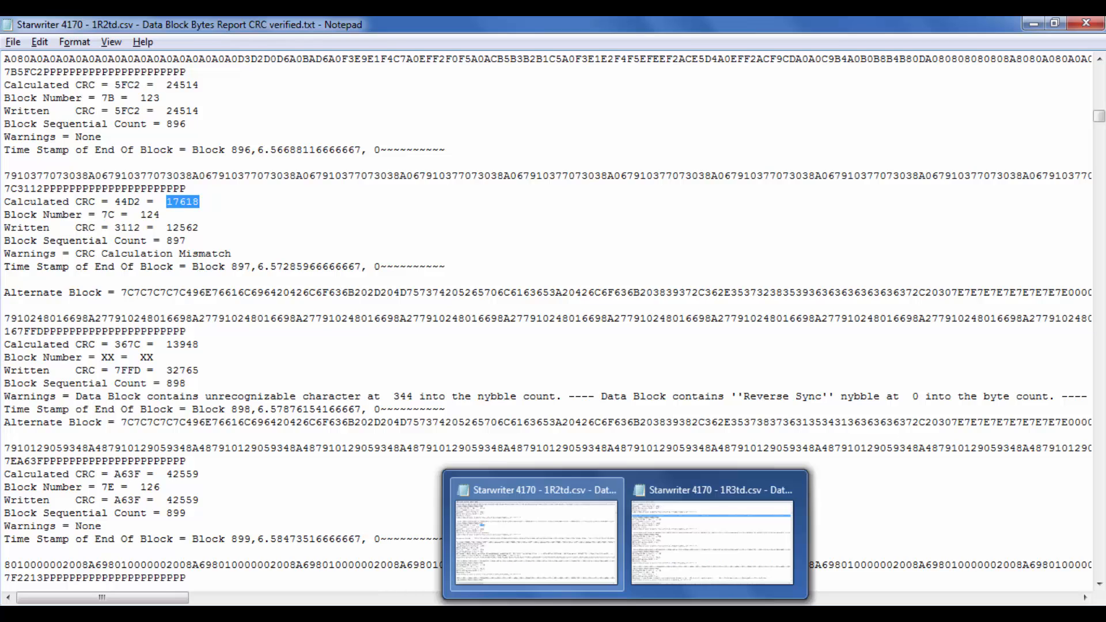
{"action": "left_click", "coordinate": [676, 544]}
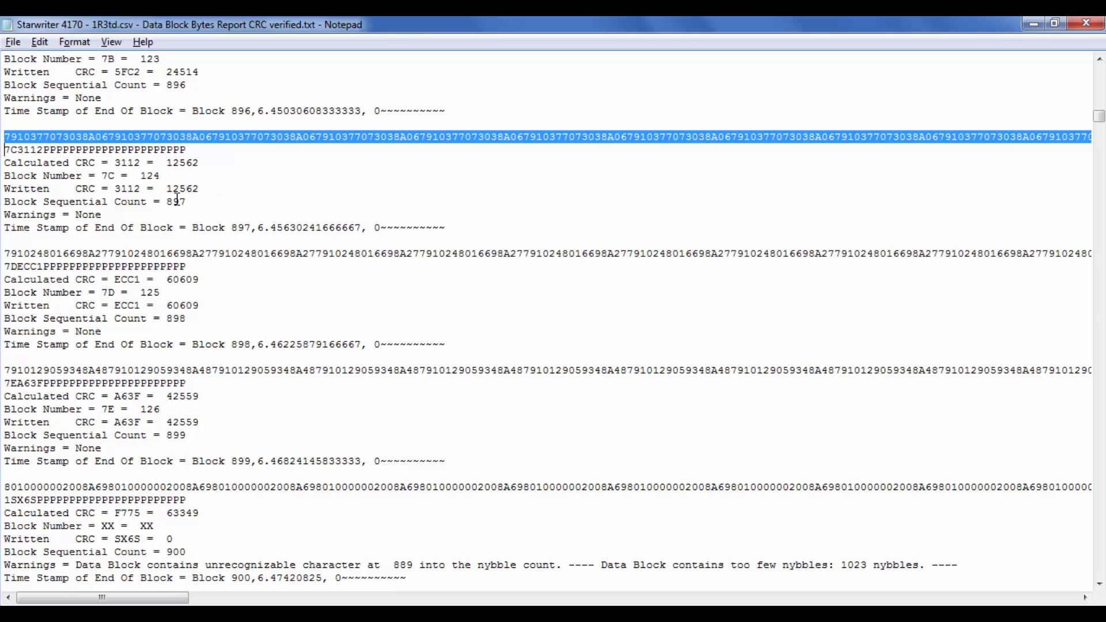
{"action": "scroll", "coordinate": [194, 183], "scroll_direction": "up", "scroll_amount": 1}
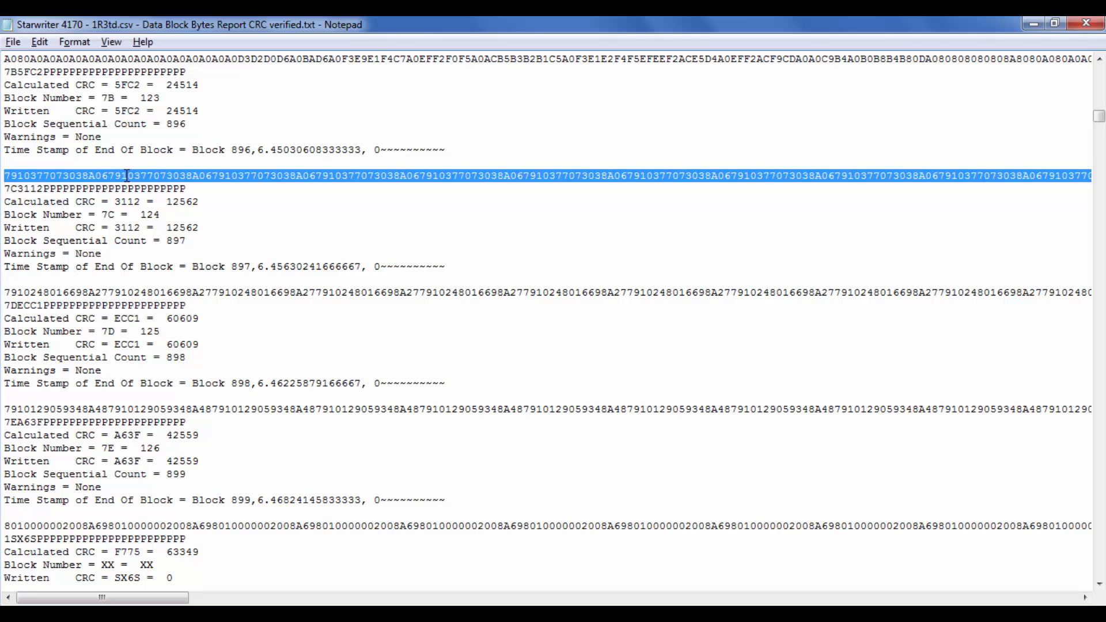
{"action": "left_click", "coordinate": [72, 41]}
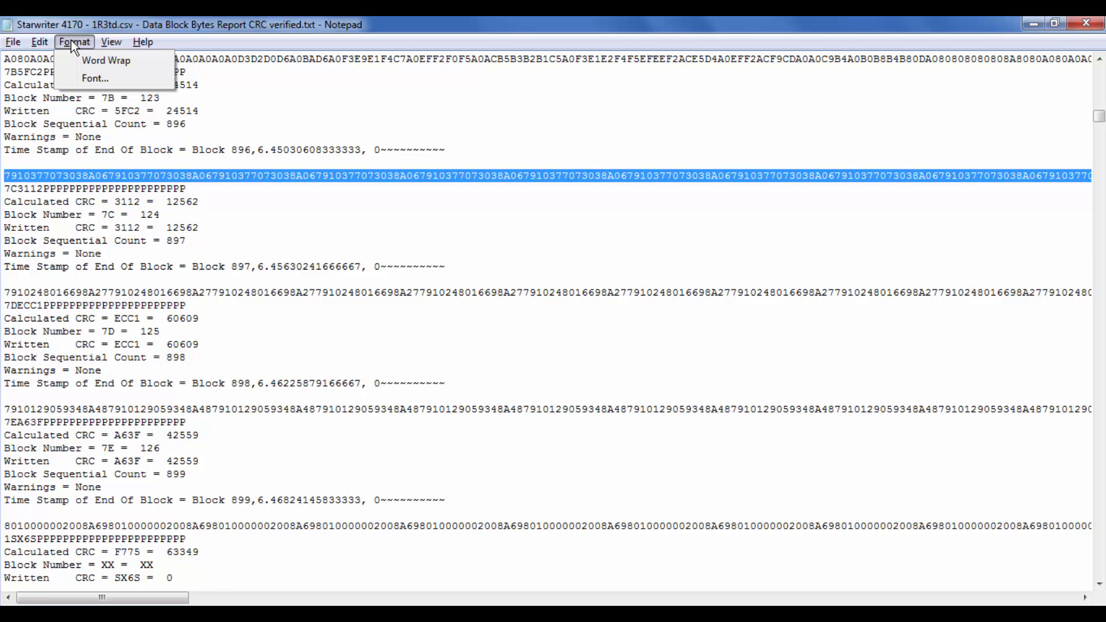
{"action": "left_click", "coordinate": [71, 41]}
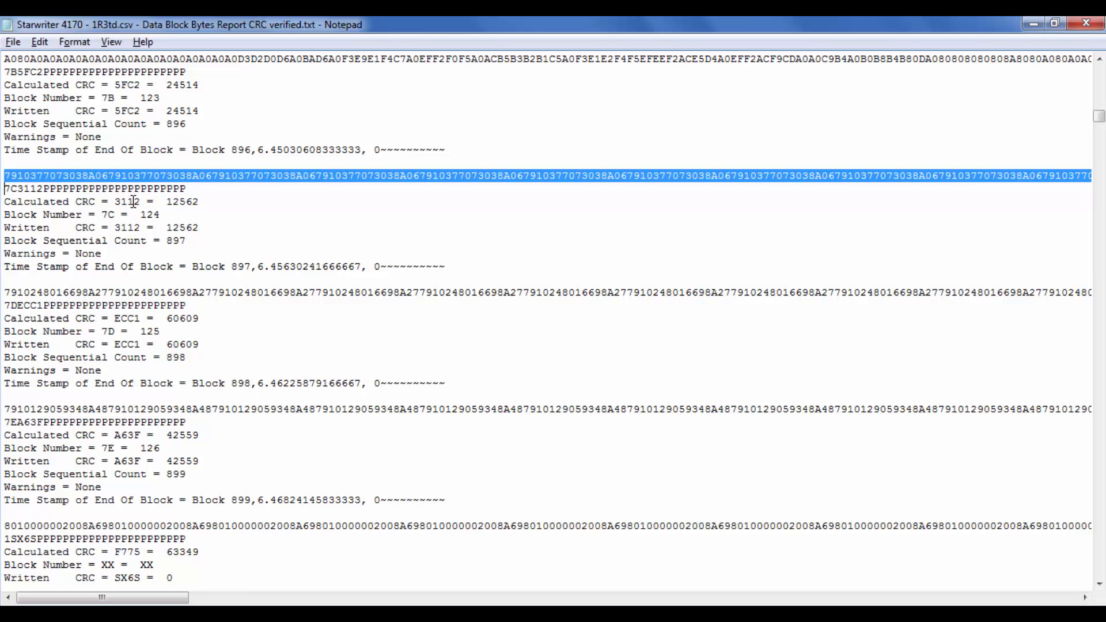
Step: Copy block 897's data line from the 1R3td report and paste it into a new file in HxD
{"action": "key", "text": "Up"}
{"action": "key", "text": "Down"}
{"action": "key", "text": "Up"}
{"action": "key", "text": "shift+Down"}
{"action": "key", "text": "alt+Tab"}
{"action": "key", "text": "ctrl+n"}
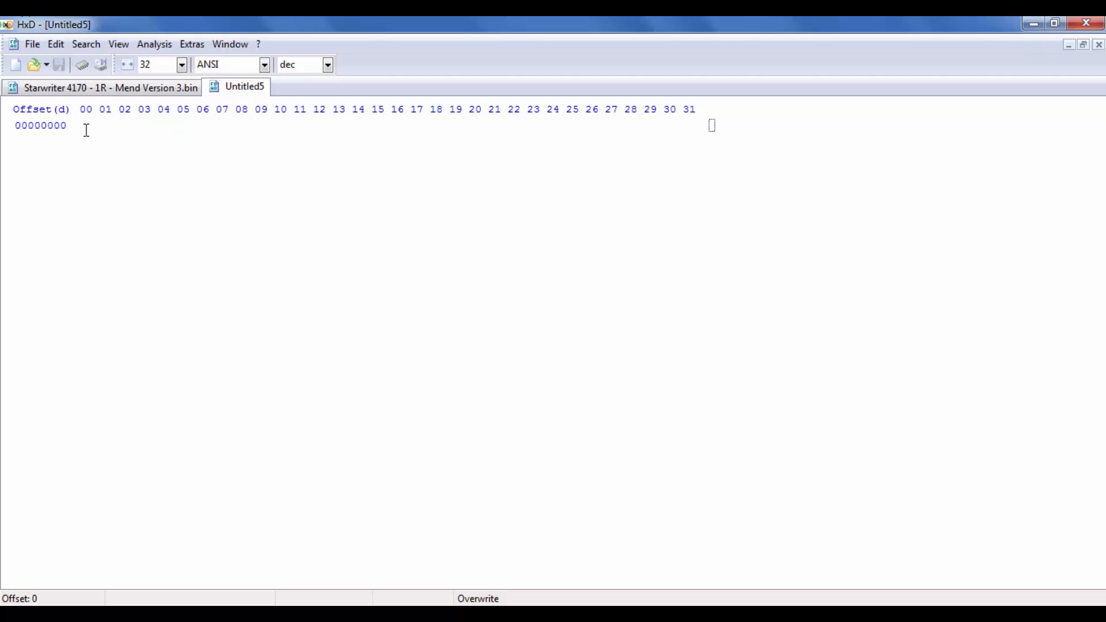
{"action": "key", "text": "ctrl+v"}
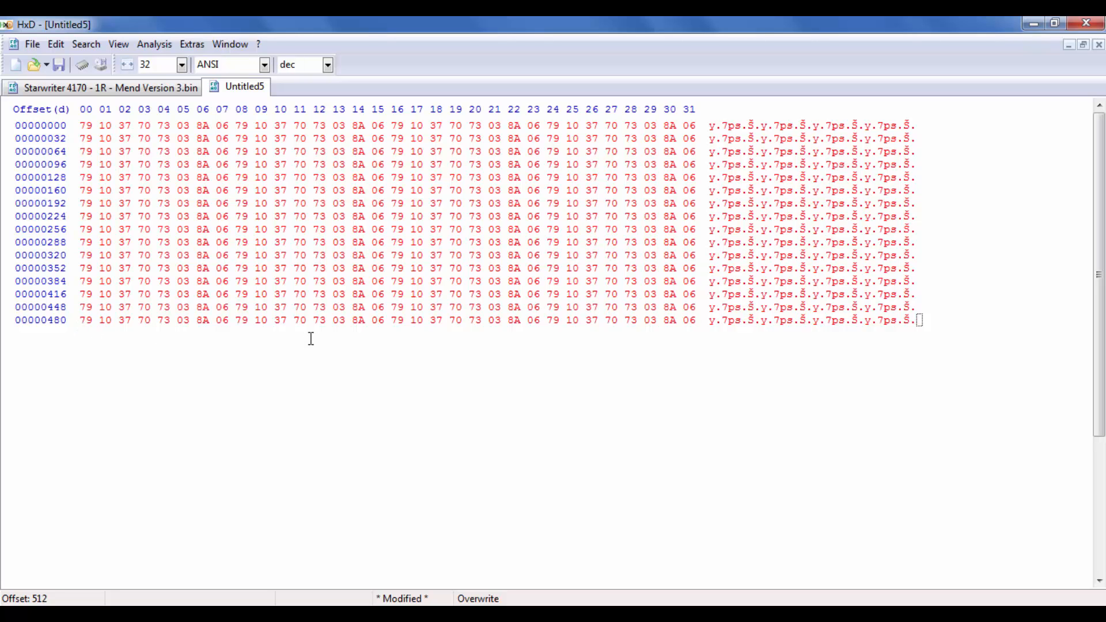
{"action": "type", "text": "0"}
{"action": "key", "text": "Delete"}
{"action": "key", "text": "Left"}
Step: Return to the 1R3td report in Notepad and inspect where block 897's data line ends and its trailer line starts
{"action": "left_click", "coordinate": [625, 614]}
{"action": "left_click", "coordinate": [679, 572]}
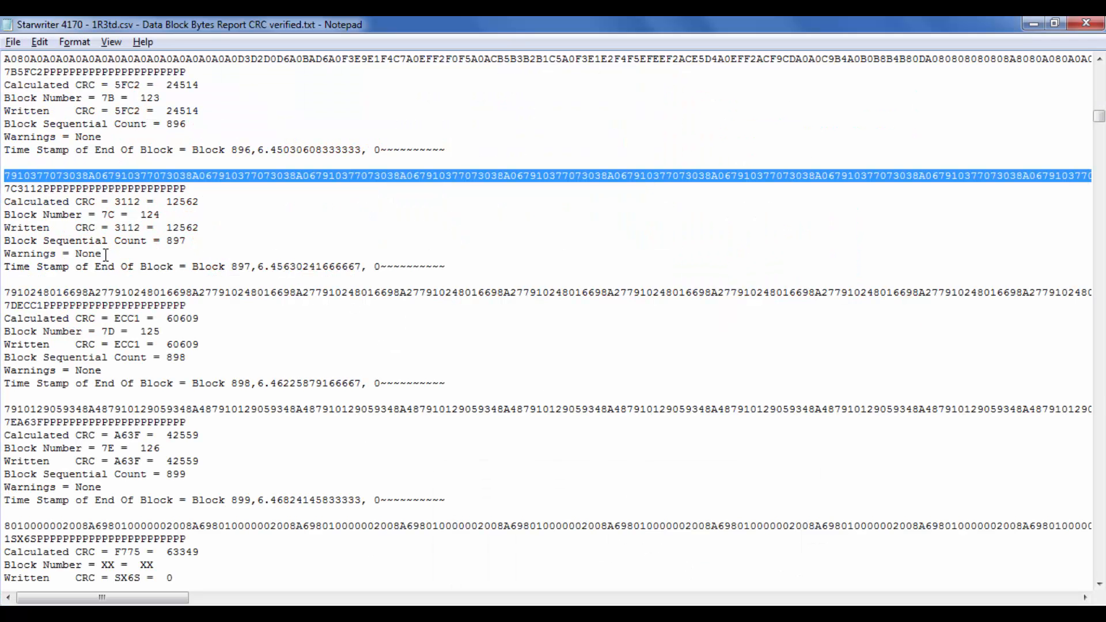
{"action": "key", "text": "End"}
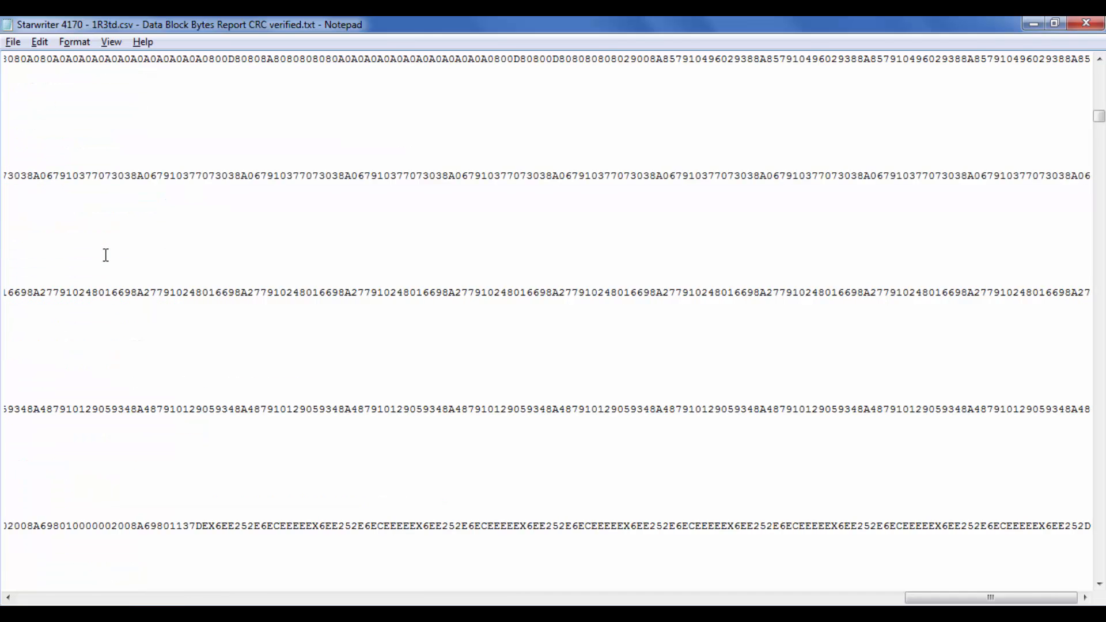
{"action": "key", "text": "Right"}
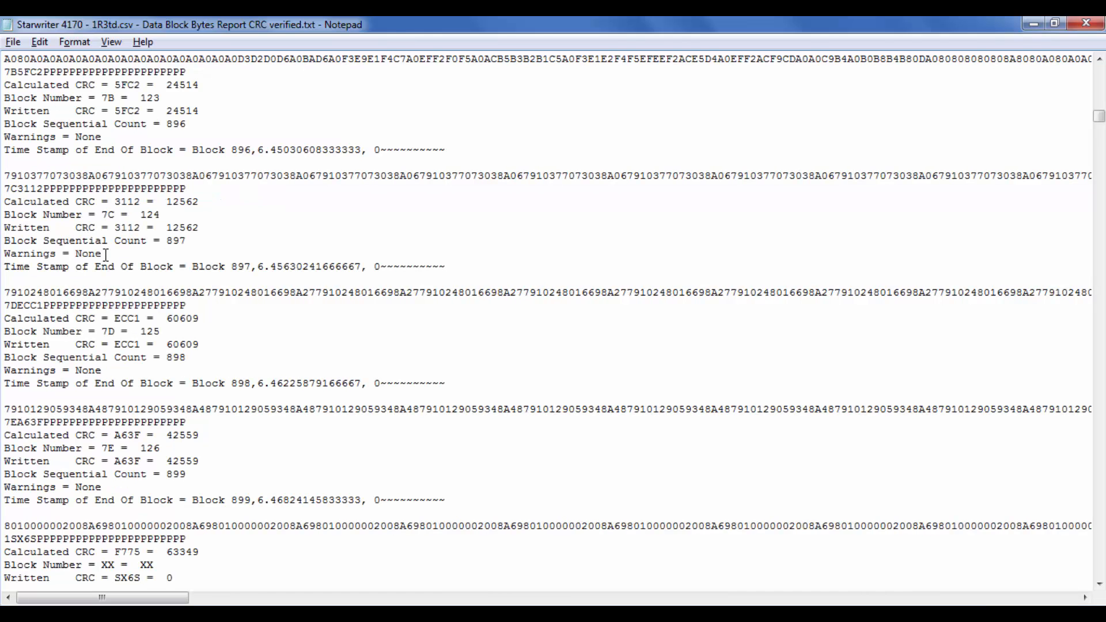
{"action": "key", "text": "Left"}
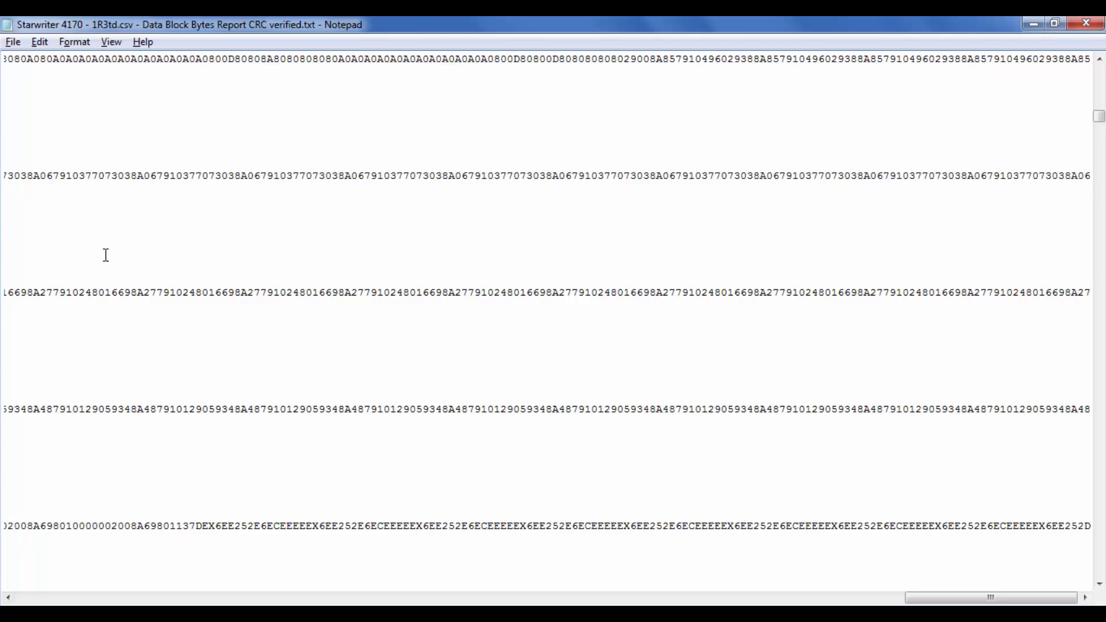
{"action": "key", "text": "Right"}
{"action": "key", "text": "shift+Up"}
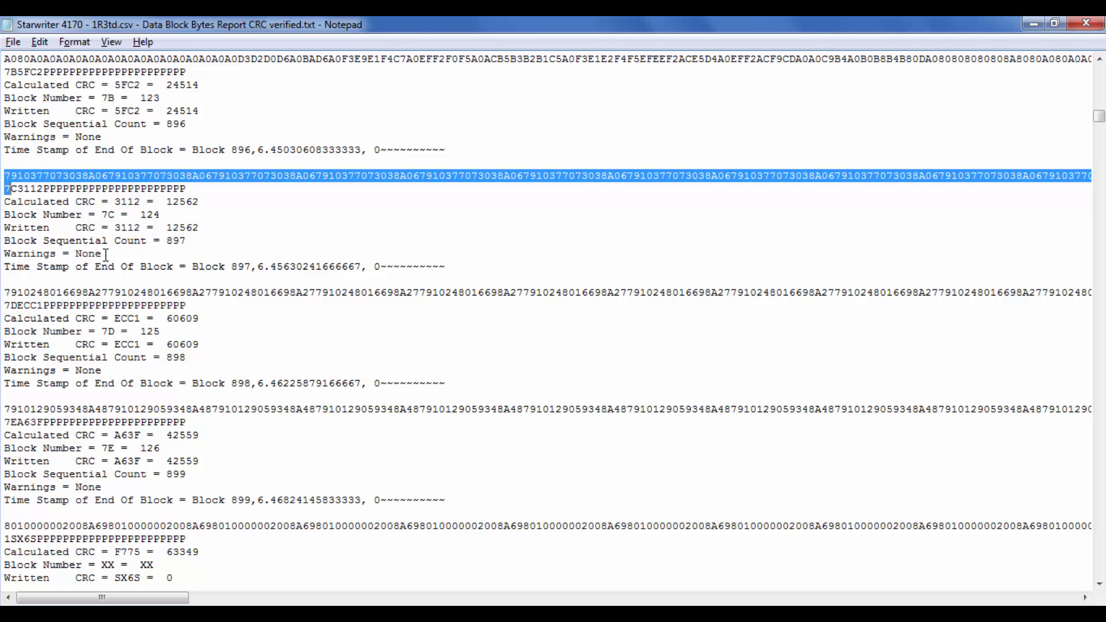
Step: Highlight the parts of block 897's trailer line one by one: 7C, 3112 and the run of P characters
{"action": "key", "text": "Right"}
{"action": "key", "text": "Right"}
{"action": "key", "text": "shift+Right"}
{"action": "key", "text": "shift+Right"}
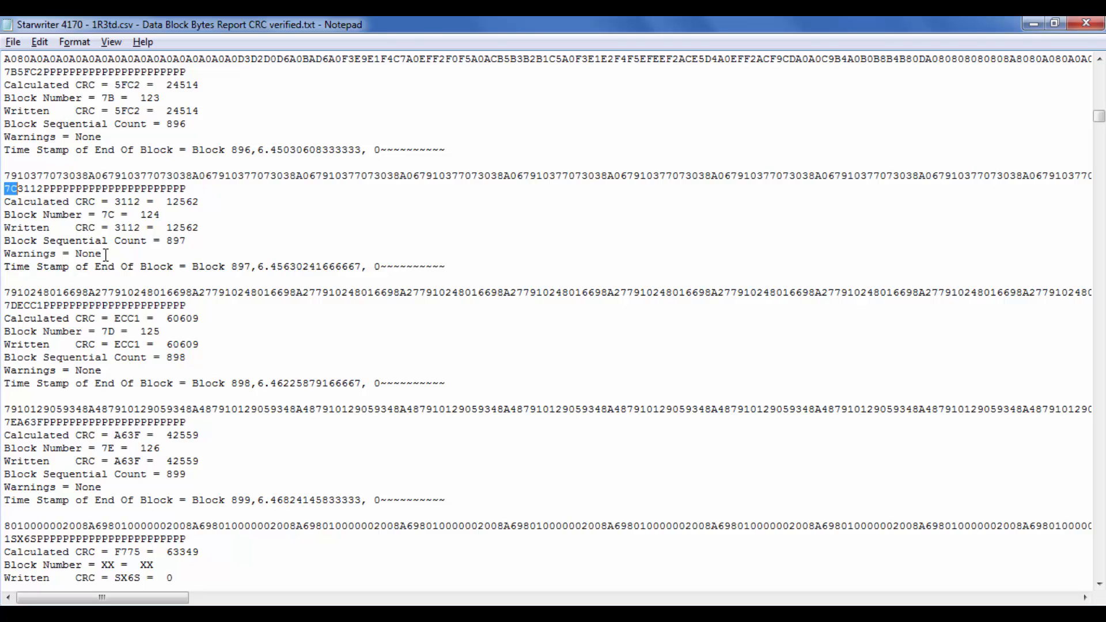
{"action": "key", "text": "shift+Right"}
{"action": "key", "text": "shift+Right"}
{"action": "key", "text": "shift+Right"}
{"action": "key", "text": "shift+Right"}
{"action": "key", "text": "Right"}
{"action": "key", "text": "shift+Right"}
{"action": "key", "text": "shift+Right"}
{"action": "key", "text": "shift+Right"}
{"action": "key", "text": "shift+Right"}
{"action": "key", "text": "shift+Right"}
{"action": "key", "text": "shift+Right"}
{"action": "key", "text": "shift+Right"}
{"action": "key", "text": "shift+Right"}
{"action": "key", "text": "shift+Right"}
{"action": "key", "text": "shift+Right"}
{"action": "key", "text": "shift+Right"}
{"action": "key", "text": "shift+Right"}
{"action": "key", "text": "shift+Right"}
{"action": "key", "text": "shift+Right"}
{"action": "key", "text": "shift+Right"}
{"action": "key", "text": "shift+Right"}
{"action": "key", "text": "shift+Right"}
{"action": "key", "text": "shift+Right"}
{"action": "key", "text": "shift+Right"}
{"action": "key", "text": "shift+Right"}
{"action": "key", "text": "shift+Right"}
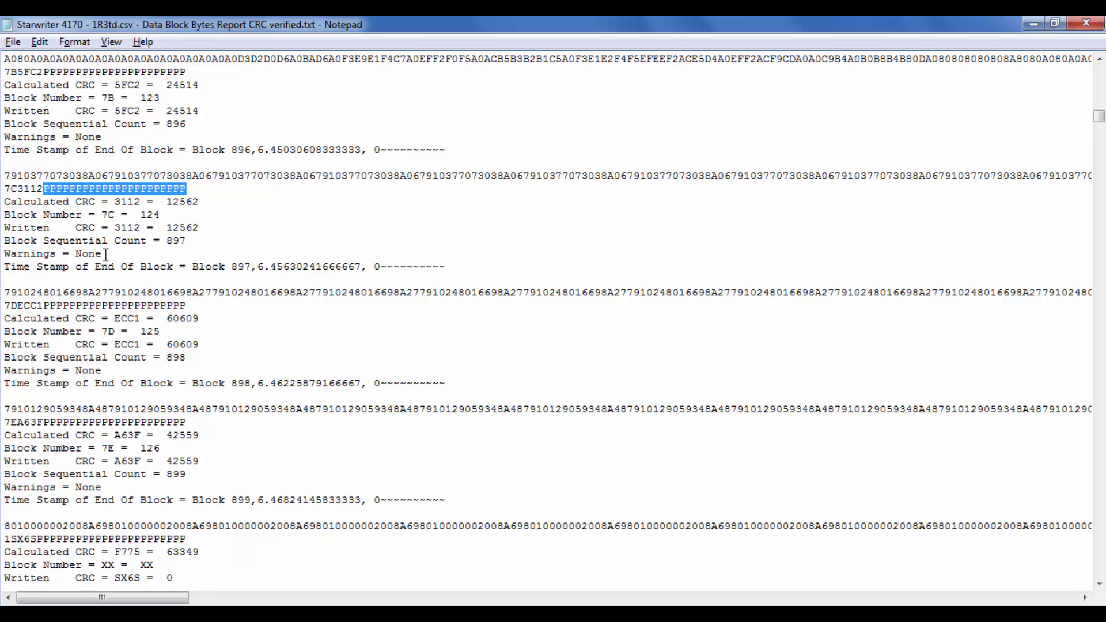
Step: Reselect block 897's whole trailer line, from 7C3112 through the last P
{"action": "key", "text": "Left"}
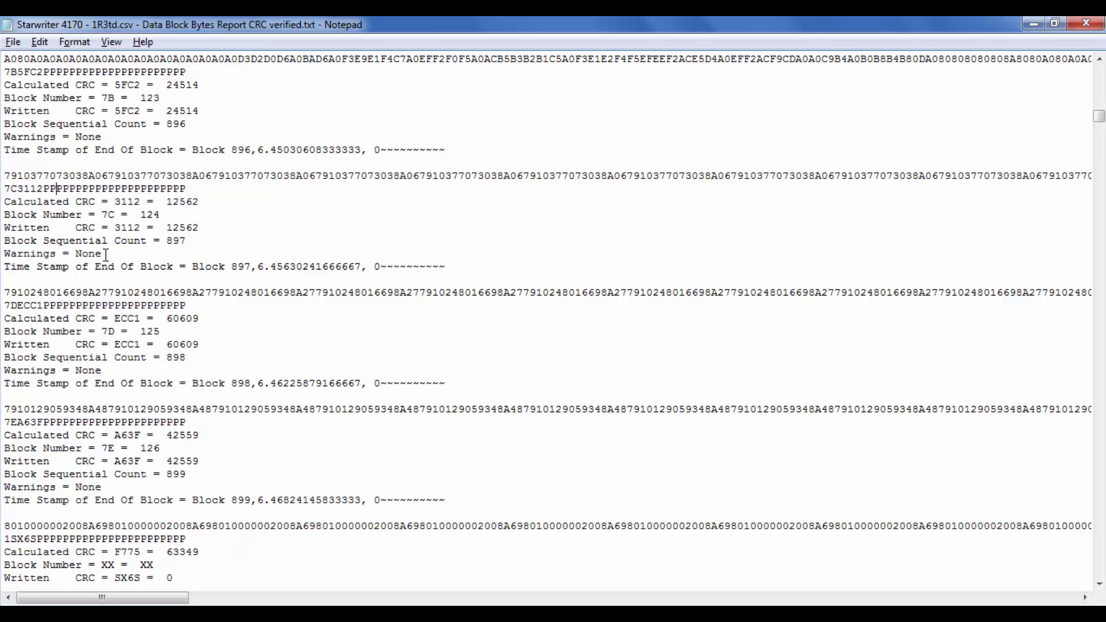
{"action": "key", "text": "Left"}
{"action": "key", "text": "Left"}
{"action": "key", "text": "Left"}
{"action": "key", "text": "Left"}
{"action": "key", "text": "shift+Right"}
{"action": "key", "text": "shift+Right"}
{"action": "key", "text": "shift+Right"}
{"action": "key", "text": "shift+Right"}
{"action": "key", "text": "shift+Right"}
{"action": "key", "text": "shift+Right"}
{"action": "key", "text": "shift+Right"}
{"action": "key", "text": "shift+Right"}
{"action": "key", "text": "shift+Right"}
{"action": "key", "text": "shift+Right"}
{"action": "key", "text": "shift+Right"}
{"action": "key", "text": "shift+Right"}
{"action": "key", "text": "shift+Right"}
{"action": "key", "text": "shift+Right"}
{"action": "key", "text": "shift+Right"}
{"action": "key", "text": "shift+Right"}
{"action": "key", "text": "shift+Right"}
{"action": "key", "text": "shift+Right"}
{"action": "key", "text": "shift+Right"}
{"action": "key", "text": "shift+Right"}
{"action": "key", "text": "shift+Right"}
{"action": "key", "text": "shift+Right"}
{"action": "key", "text": "shift+Right"}
{"action": "key", "text": "shift+Right"}
{"action": "key", "text": "shift+Right"}
{"action": "key", "text": "shift+Right"}
{"action": "key", "text": "shift+Right"}
{"action": "key", "text": "shift+Right"}
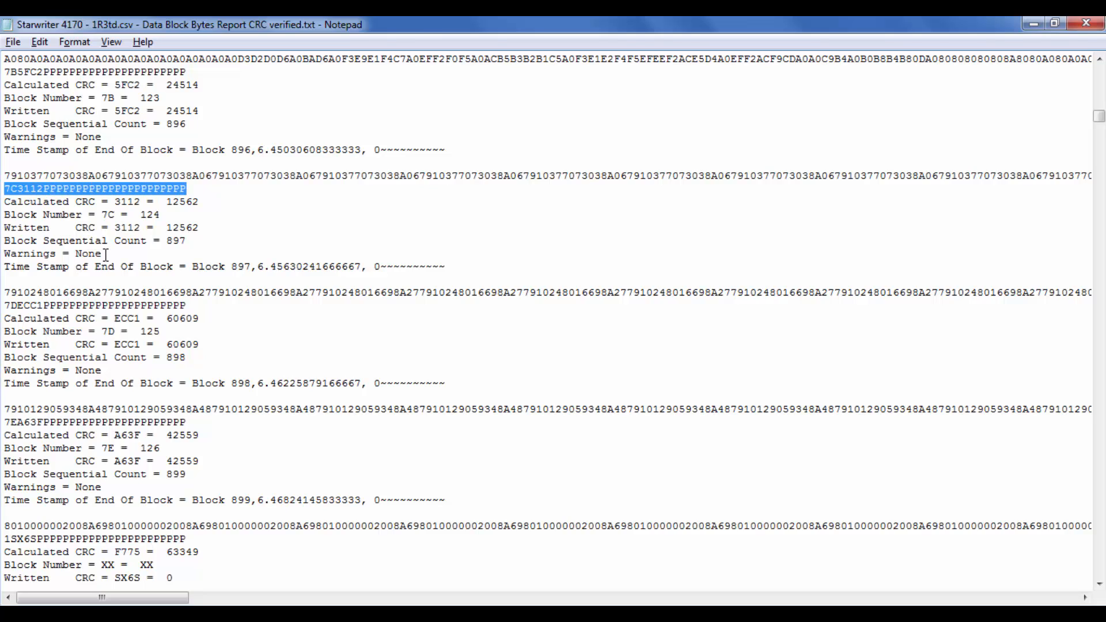
Step: Match 7C and 3112 in block 897's trailer line with its Block Number and Written CRC entries
{"action": "left_click", "coordinate": [33, 192]}
{"action": "left_click_drag", "start_coordinate": [7, 189], "coordinate": [17, 189]}
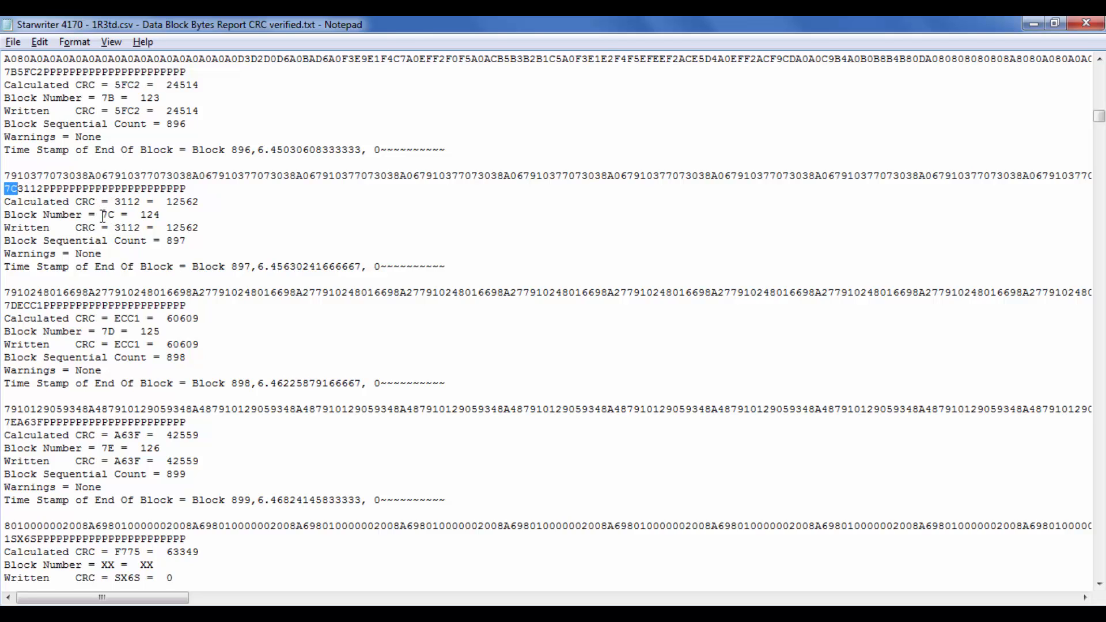
{"action": "left_click_drag", "start_coordinate": [101, 215], "coordinate": [115, 215]}
{"action": "left_click_drag", "start_coordinate": [17, 190], "coordinate": [46, 192]}
{"action": "left_click_drag", "start_coordinate": [115, 228], "coordinate": [203, 229]}
{"action": "left_click", "coordinate": [203, 231]}
Step: Highlight block 896's decimal block number and examine the entries of blocks 894 to 897 in the 1R2td report
{"action": "scroll", "coordinate": [216, 124], "scroll_direction": "up", "scroll_amount": 1}
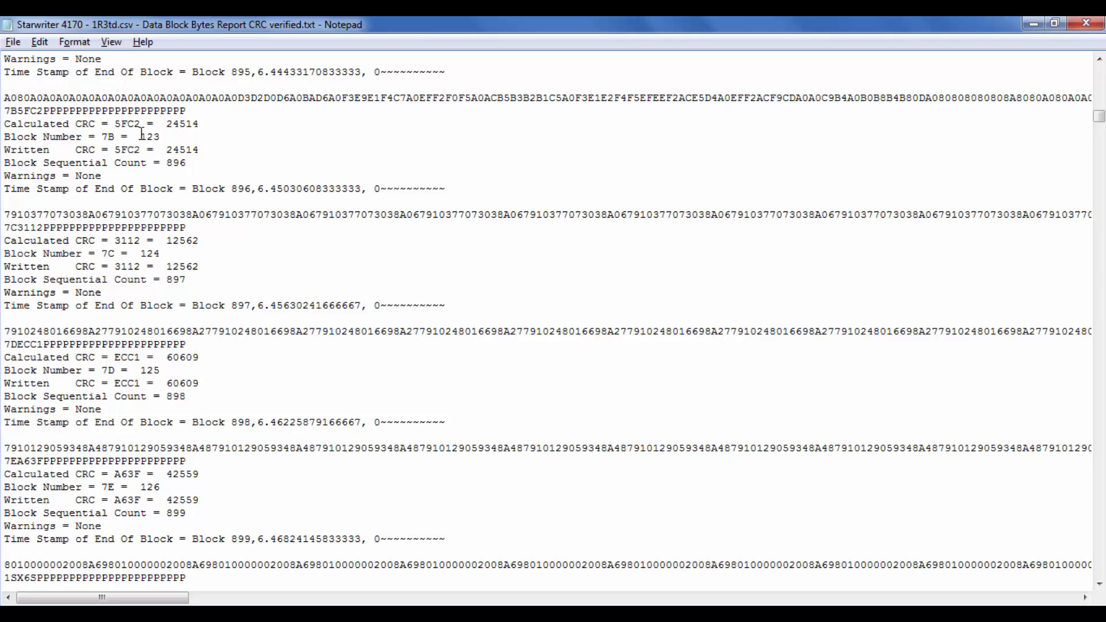
{"action": "left_click_drag", "start_coordinate": [141, 137], "coordinate": [165, 138]}
{"action": "mouse_move", "coordinate": [702, 564]}
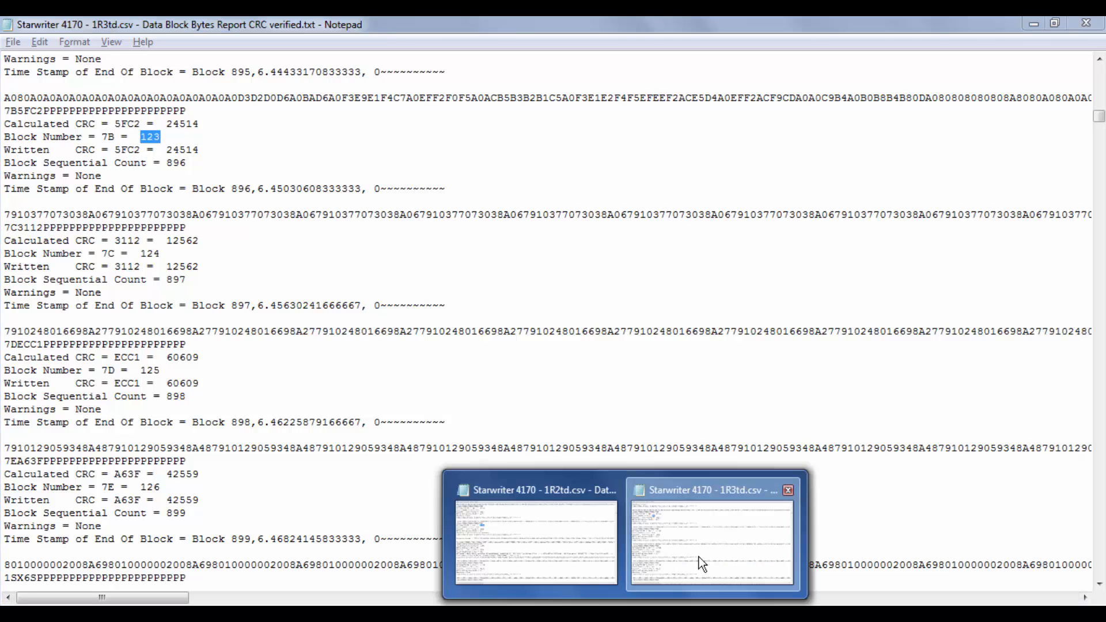
{"action": "left_click", "coordinate": [551, 518]}
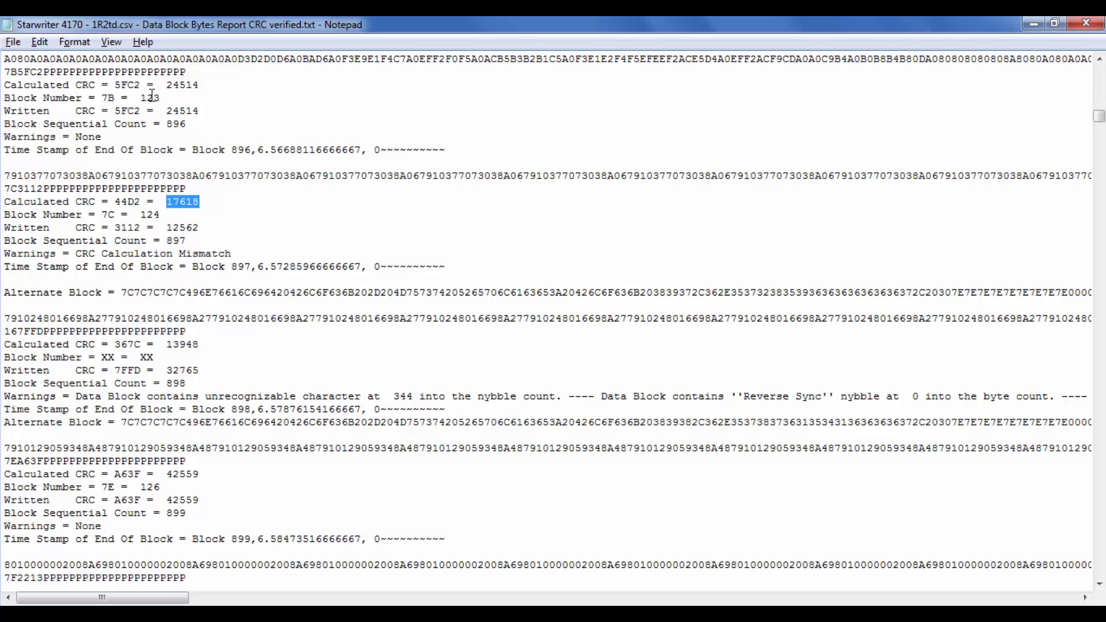
{"action": "scroll", "coordinate": [151, 96], "scroll_direction": "up", "scroll_amount": 3}
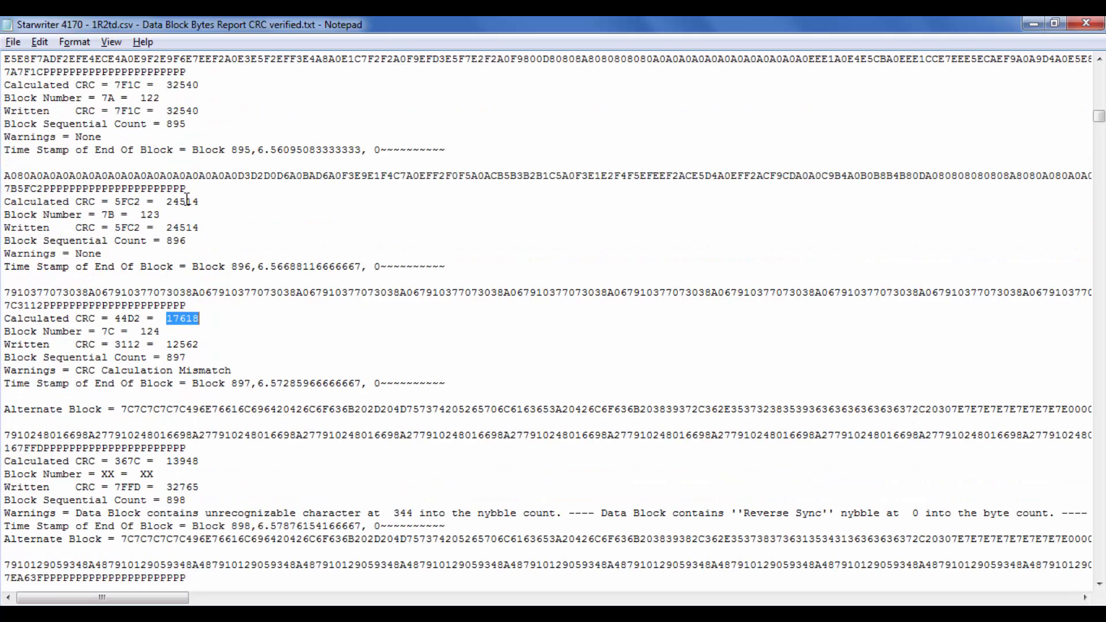
{"action": "scroll", "coordinate": [165, 205], "scroll_direction": "up", "scroll_amount": 1}
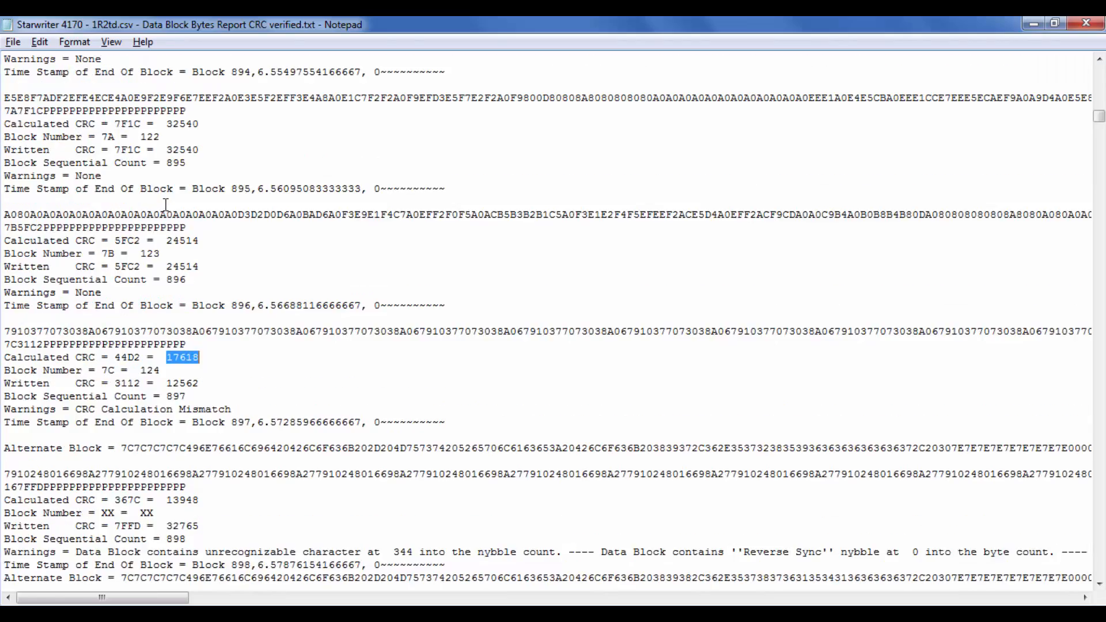
{"action": "scroll", "coordinate": [166, 205], "scroll_direction": "up", "scroll_amount": 3}
{"action": "scroll", "coordinate": [166, 205], "scroll_direction": "down", "scroll_amount": 3}
{"action": "scroll", "coordinate": [157, 106], "scroll_direction": "down", "scroll_amount": 1}
{"action": "scroll", "coordinate": [155, 109], "scroll_direction": "up", "scroll_amount": 1}
{"action": "scroll", "coordinate": [146, 376], "scroll_direction": "down", "scroll_amount": 3}
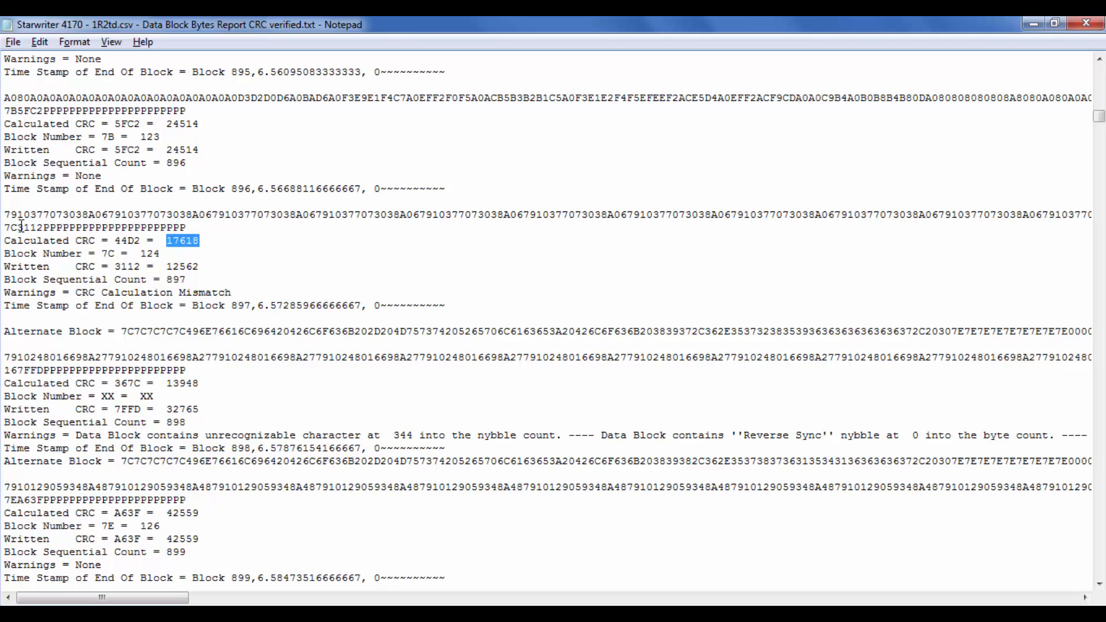
Step: Highlight 3112 in block 897's trailer line and place the cursor at its decimal block number
{"action": "left_click_drag", "start_coordinate": [18, 228], "coordinate": [43, 228]}
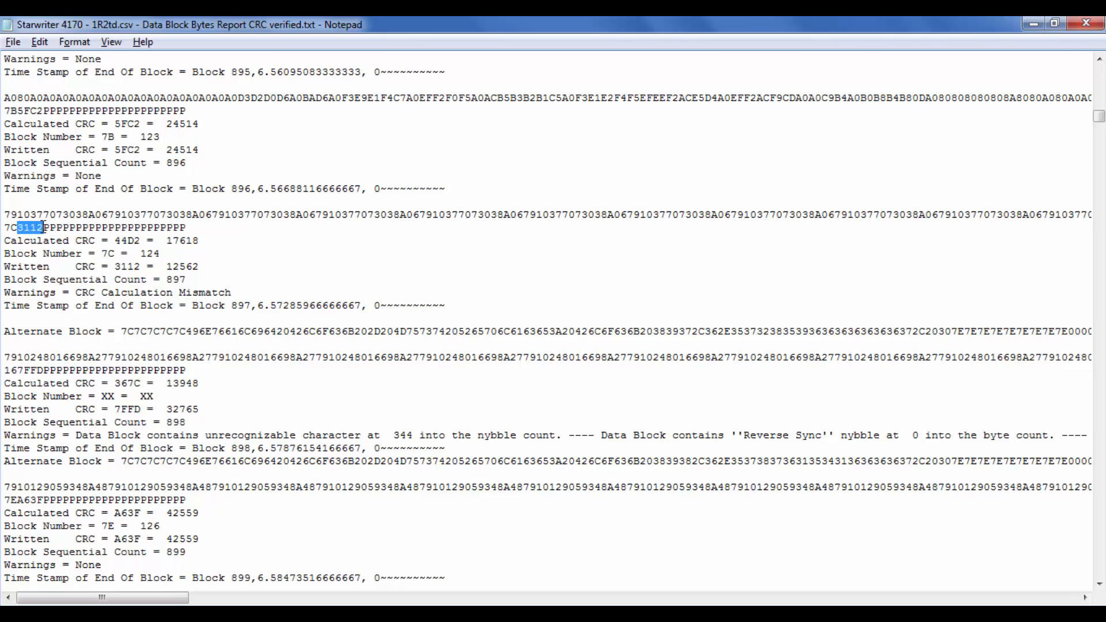
{"action": "left_click", "coordinate": [143, 254]}
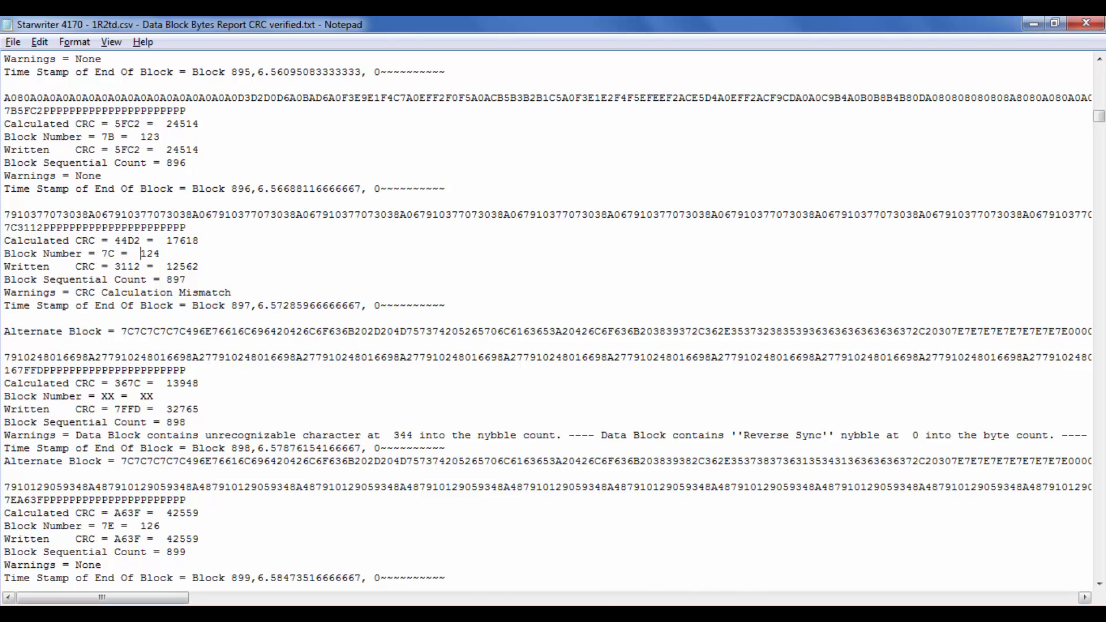
Step: Compare block 897's entry with the 1R3td report and highlight "Block 897" in the 1R2td report's time stamp line
{"action": "left_click", "coordinate": [626, 613]}
{"action": "left_click", "coordinate": [694, 548]}
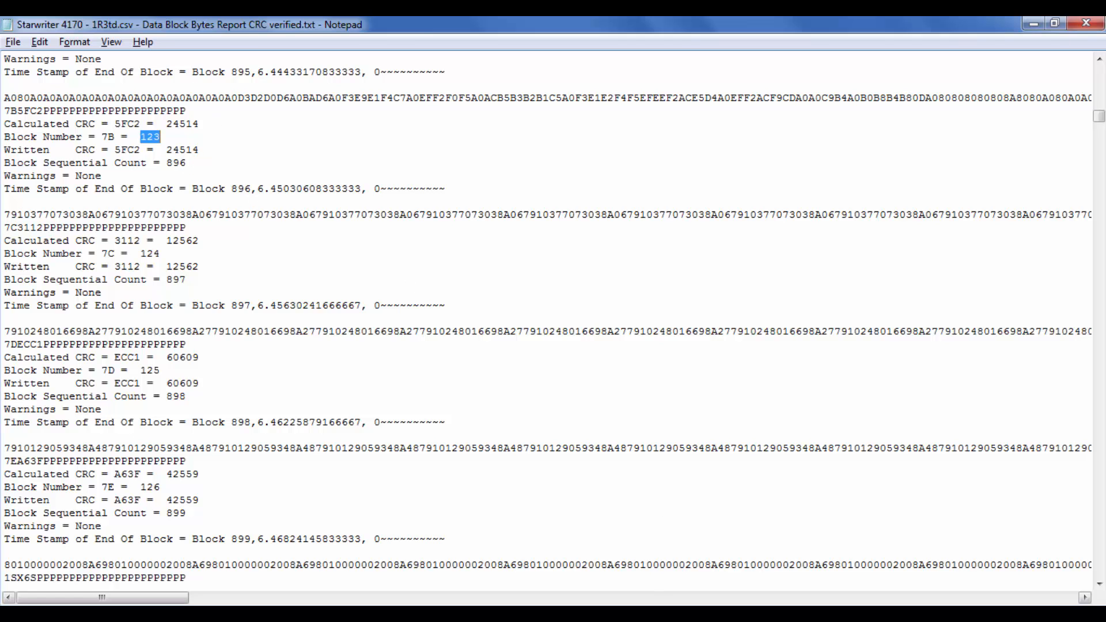
{"action": "left_click", "coordinate": [625, 614]}
{"action": "left_click", "coordinate": [549, 505]}
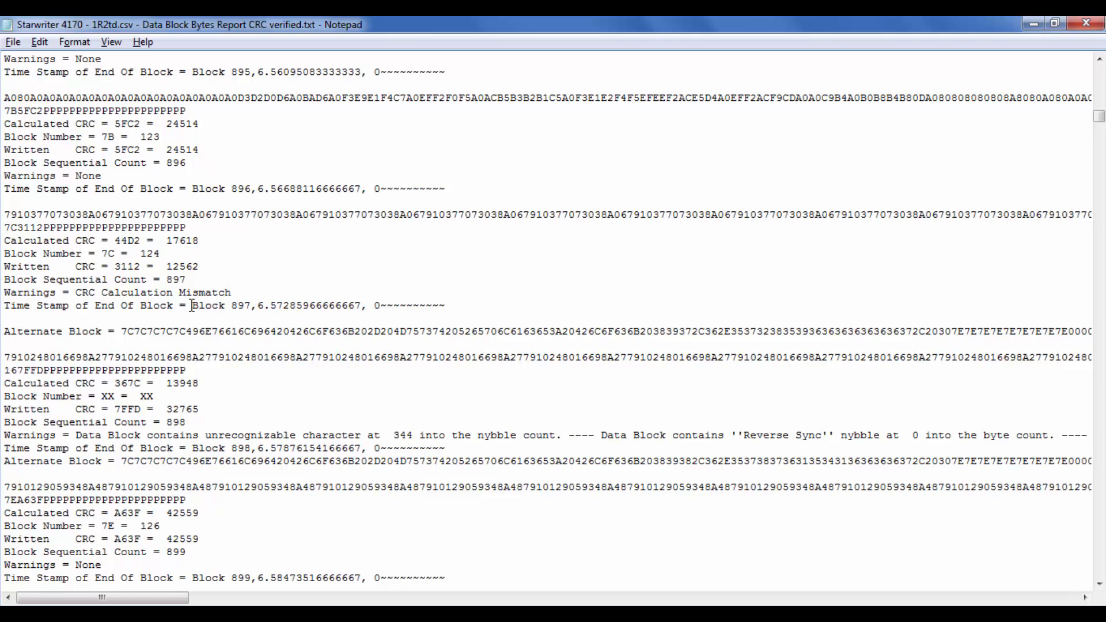
{"action": "left_click_drag", "start_coordinate": [191, 302], "coordinate": [252, 301]}
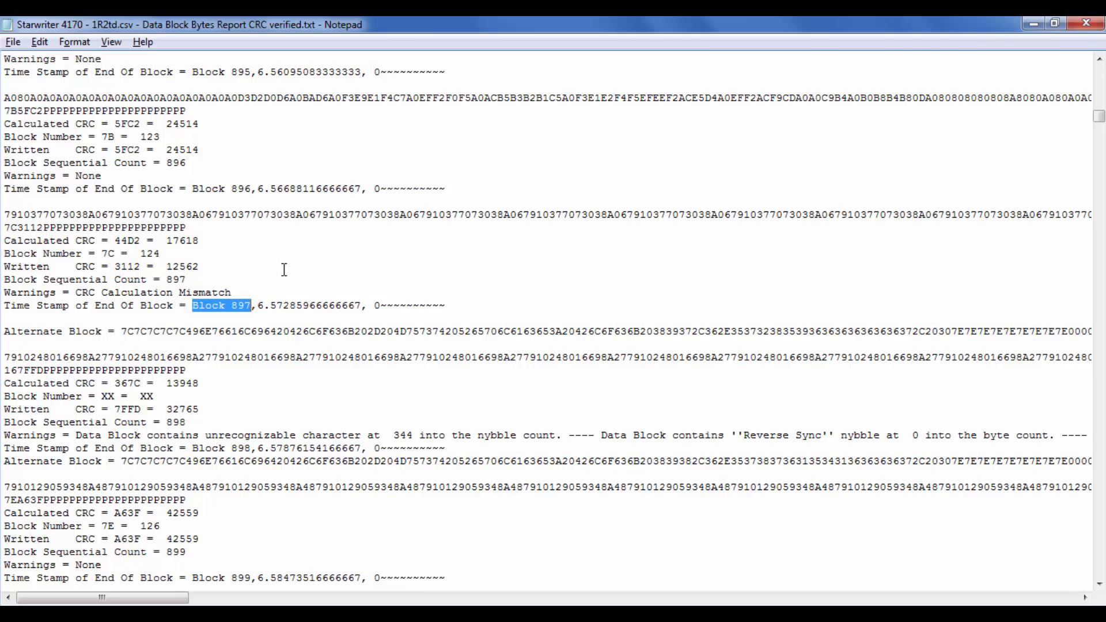
Step: Highlight block 897's time stamp text in the 1R2td report from "Block 897" to the end of the line
{"action": "left_click_drag", "start_coordinate": [192, 305], "coordinate": [452, 306]}
{"action": "left_click", "coordinate": [452, 306]}
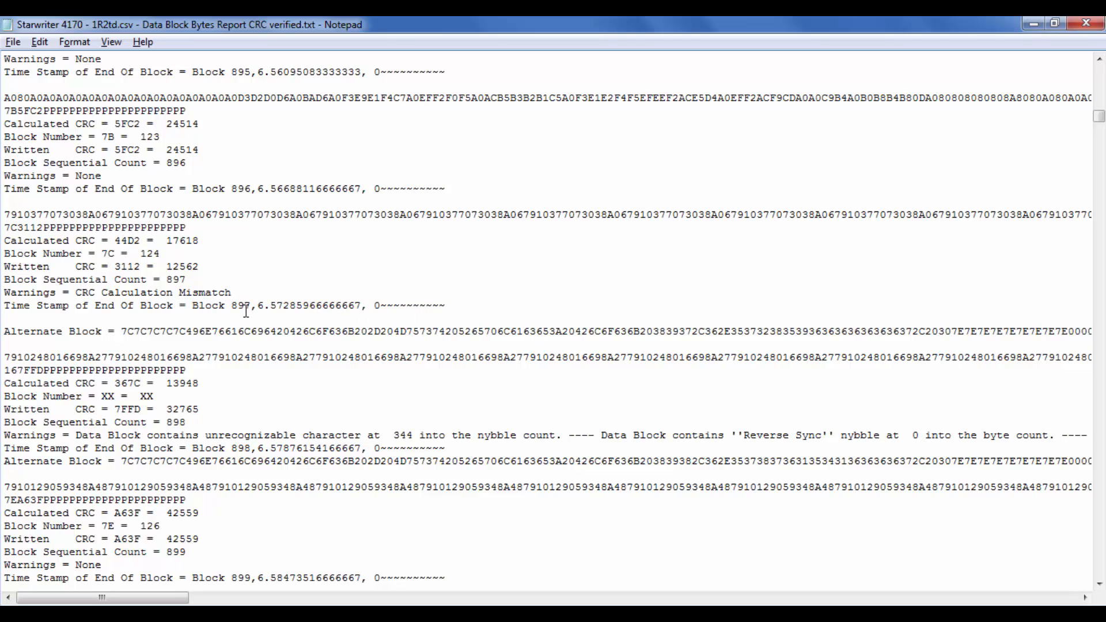
{"action": "left_click_drag", "start_coordinate": [197, 306], "coordinate": [450, 307]}
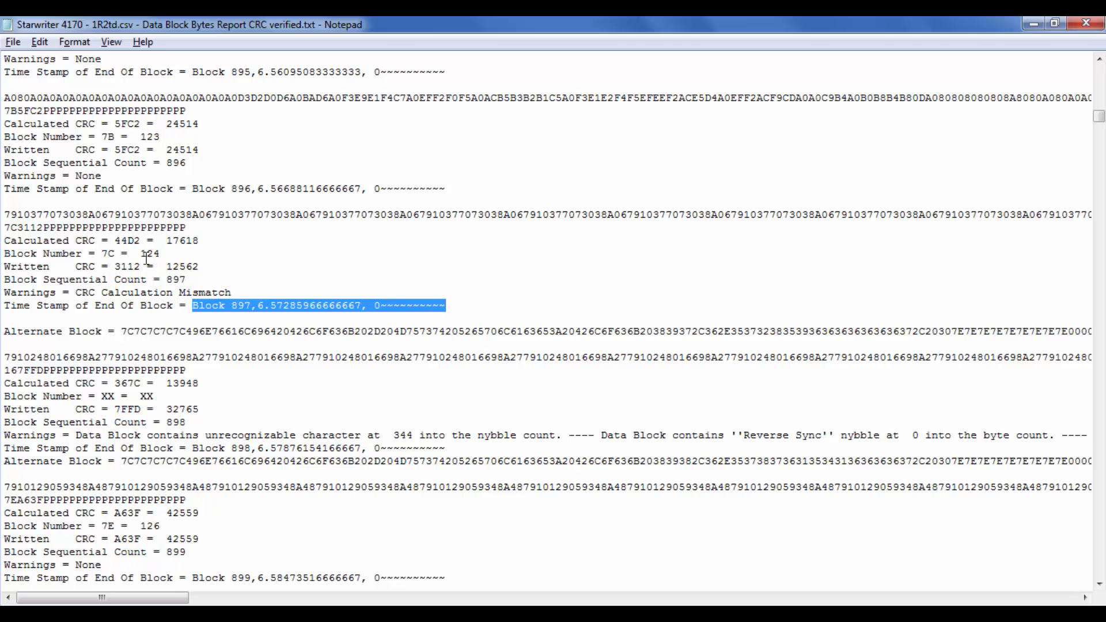
Step: Select block 897's complete data line in the 1R3td report, above the 7C3112 trailer line
{"action": "key", "text": "alt+Tab"}
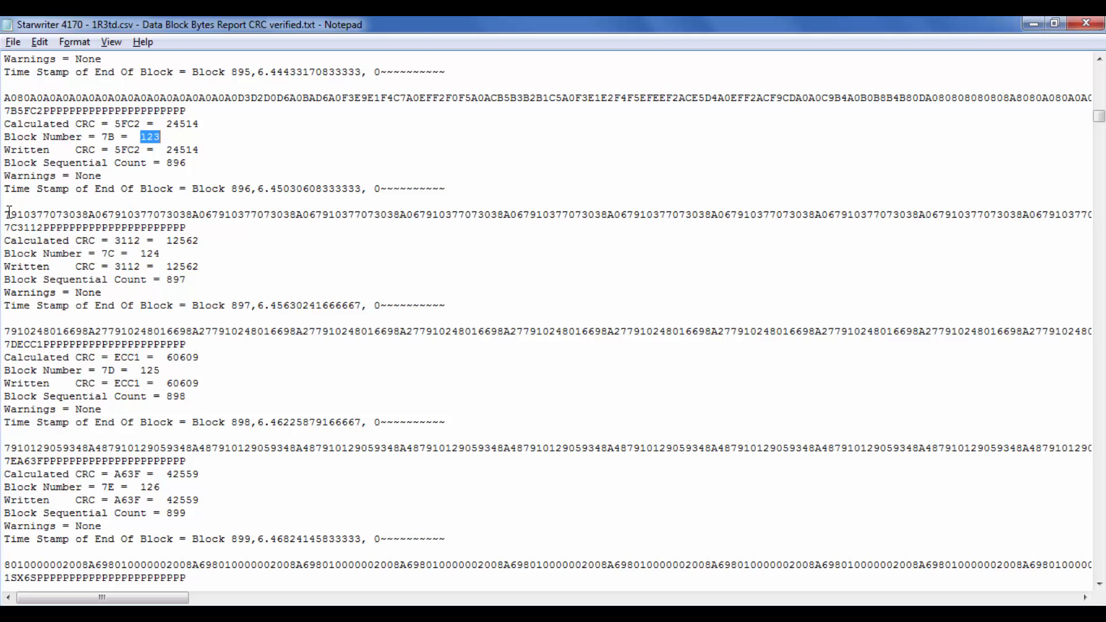
{"action": "left_click_drag", "start_coordinate": [5, 215], "coordinate": [12, 214]}
{"action": "key", "text": "Up"}
{"action": "key", "text": "shift+Down"}
{"action": "key", "text": "alt+Tab"}
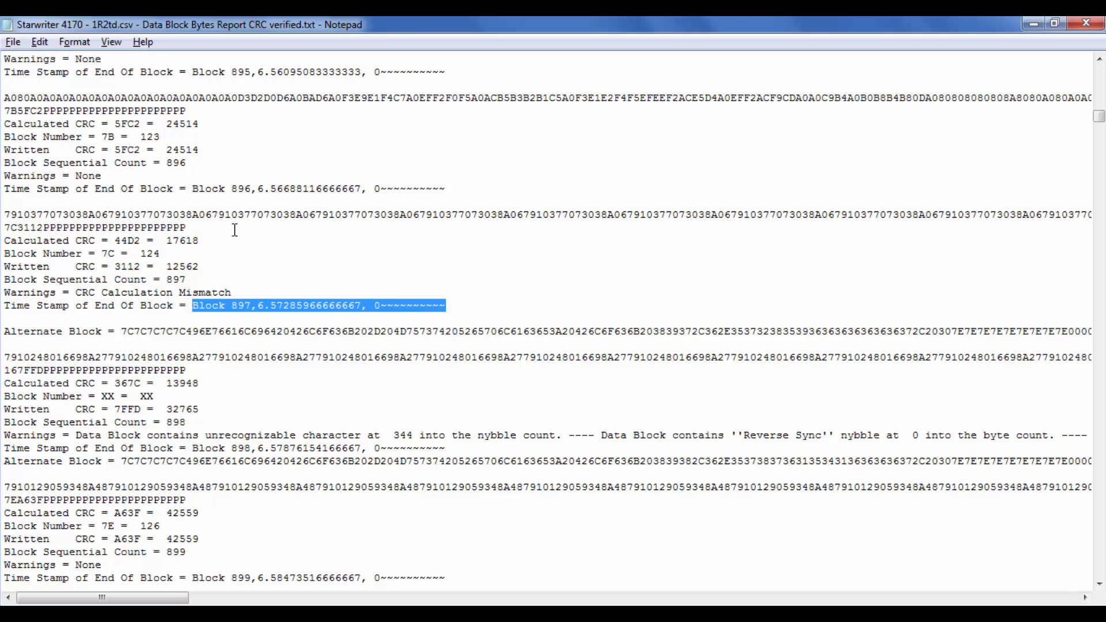
Step: Switch to HxD and close the Untitled5 file without saving it
{"action": "key", "text": "alt+Tab"}
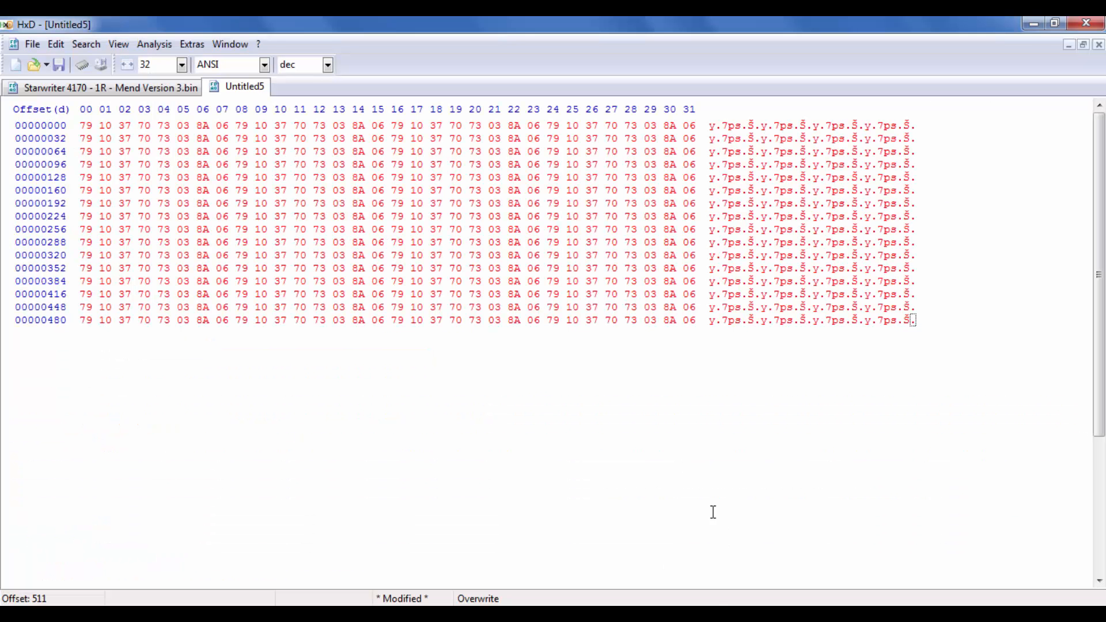
{"action": "right_click", "coordinate": [232, 85]}
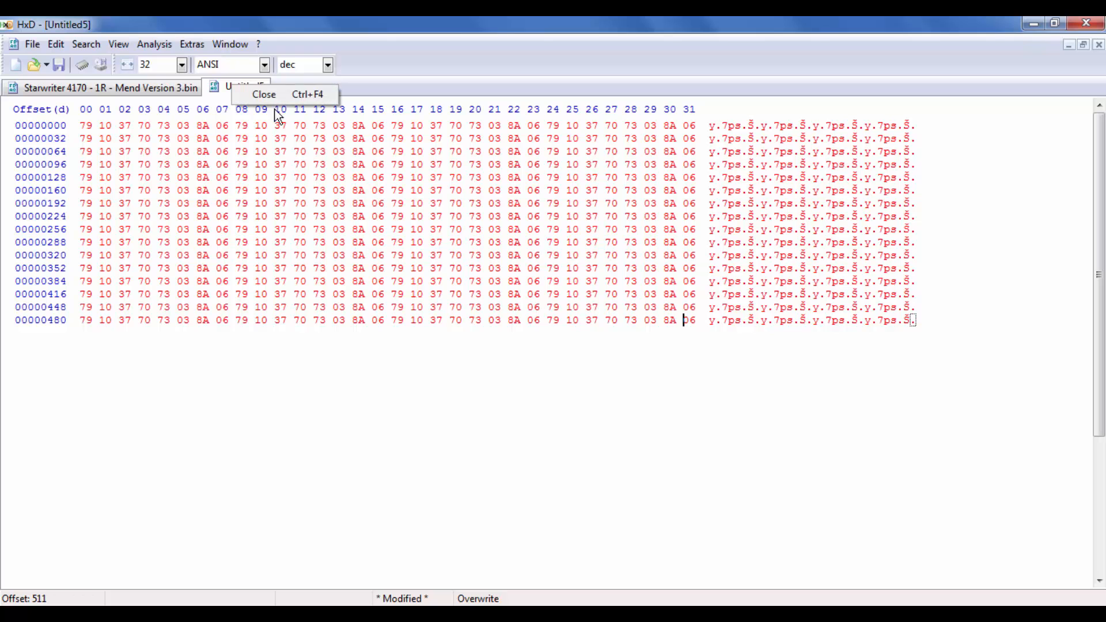
{"action": "left_click", "coordinate": [274, 97]}
{"action": "left_click", "coordinate": [563, 382]}
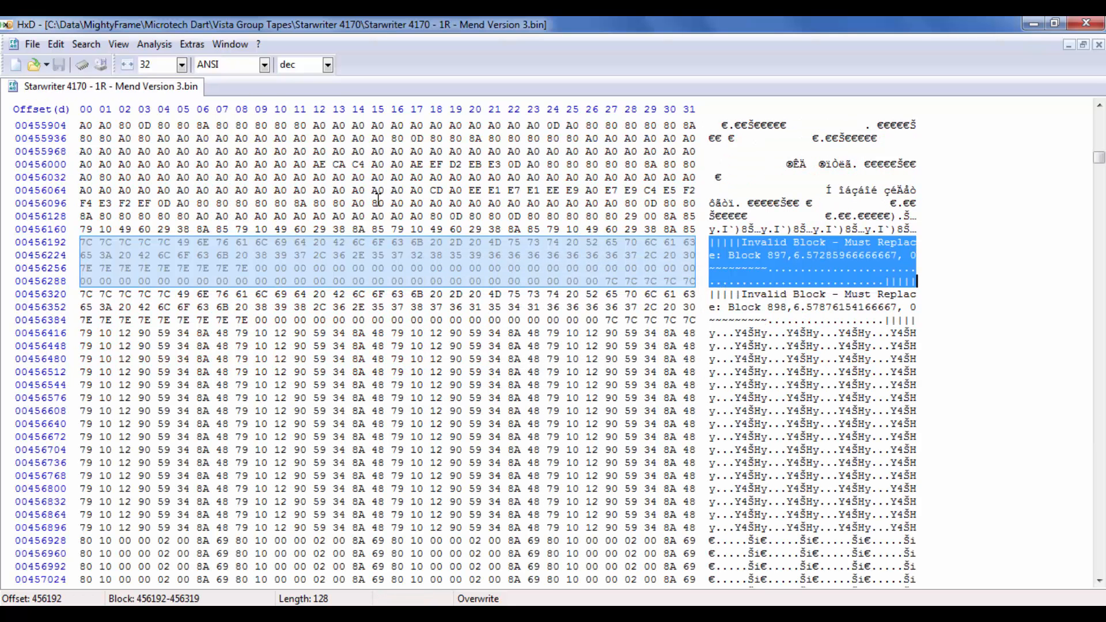
Step: Examine the "Invalid Block - Must Replace: Block 897" placeholder in Mend Version 3.bin by highlighting its text and hex bytes
{"action": "left_click", "coordinate": [754, 255]}
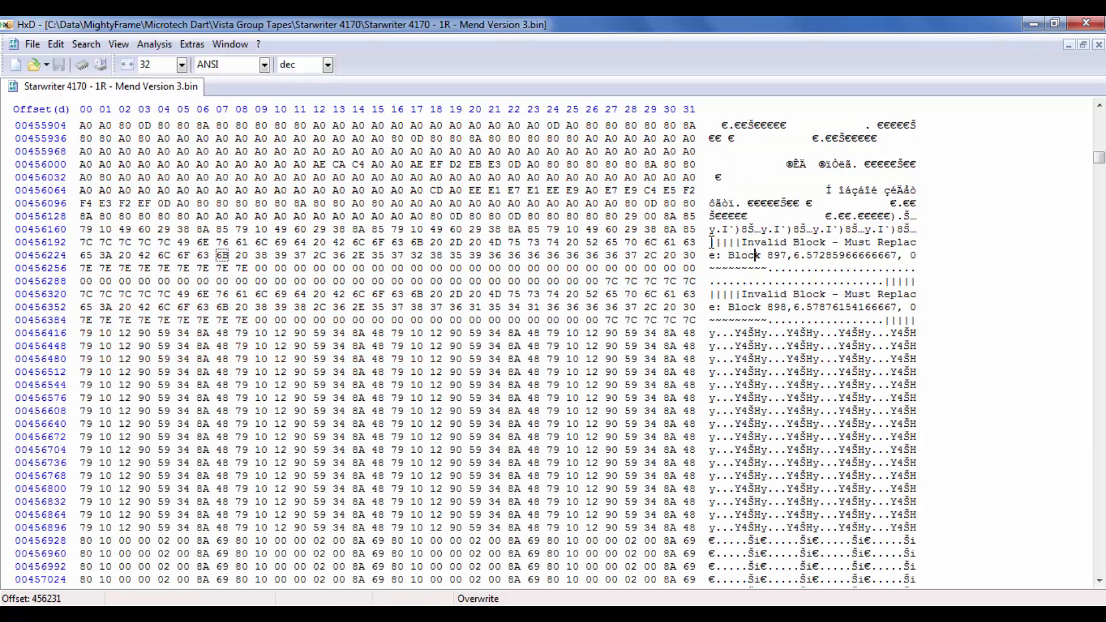
{"action": "left_click_drag", "start_coordinate": [711, 242], "coordinate": [932, 281]}
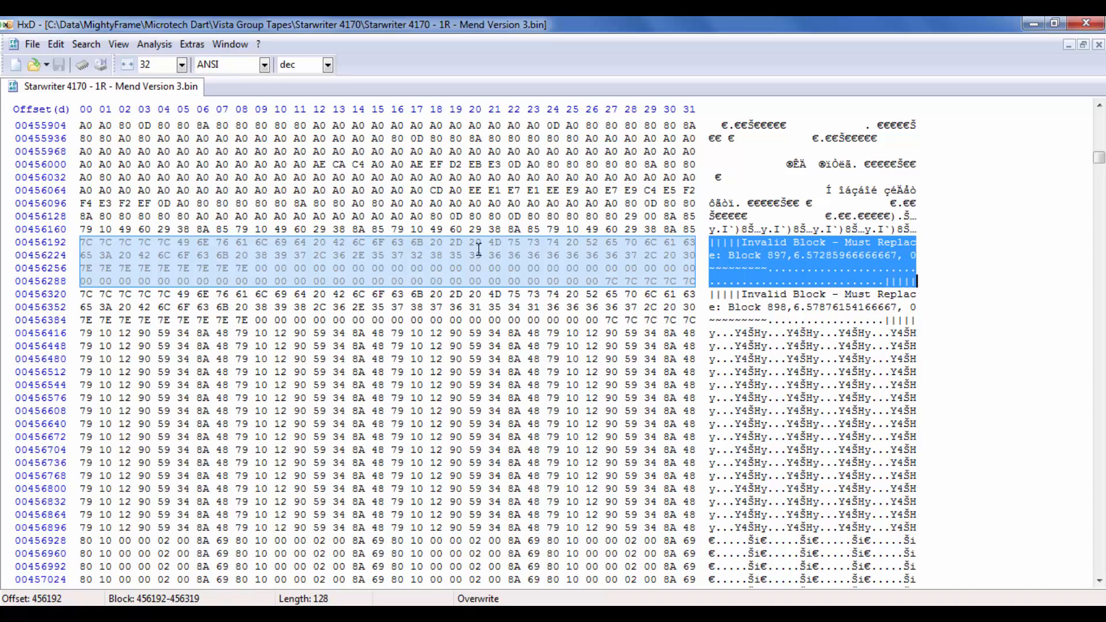
{"action": "left_click", "coordinate": [297, 255]}
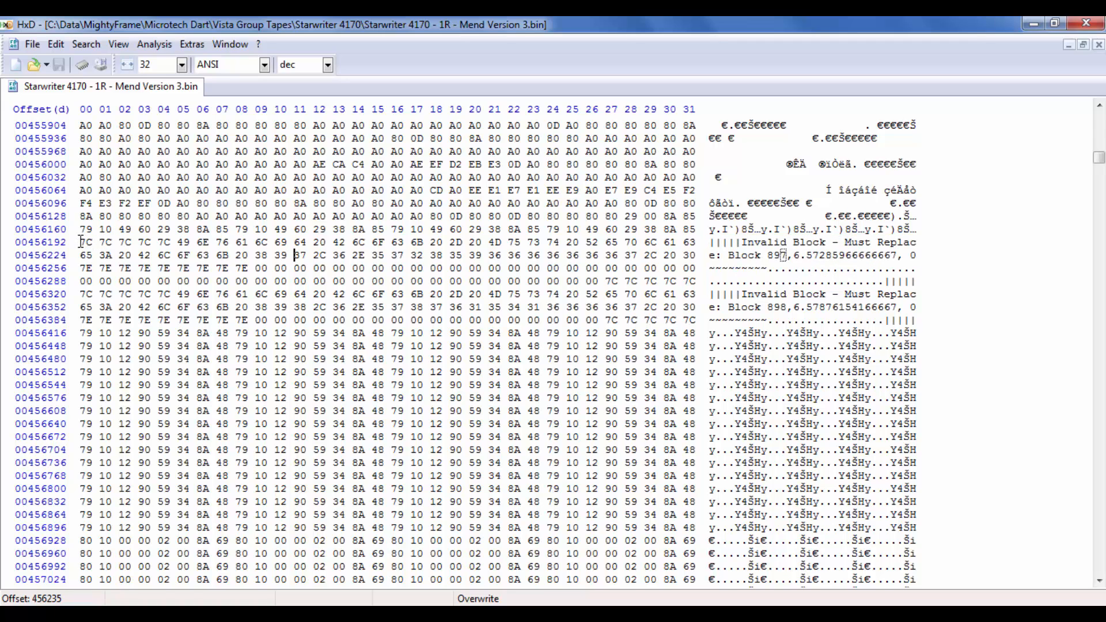
{"action": "left_click_drag", "start_coordinate": [85, 242], "coordinate": [694, 283]}
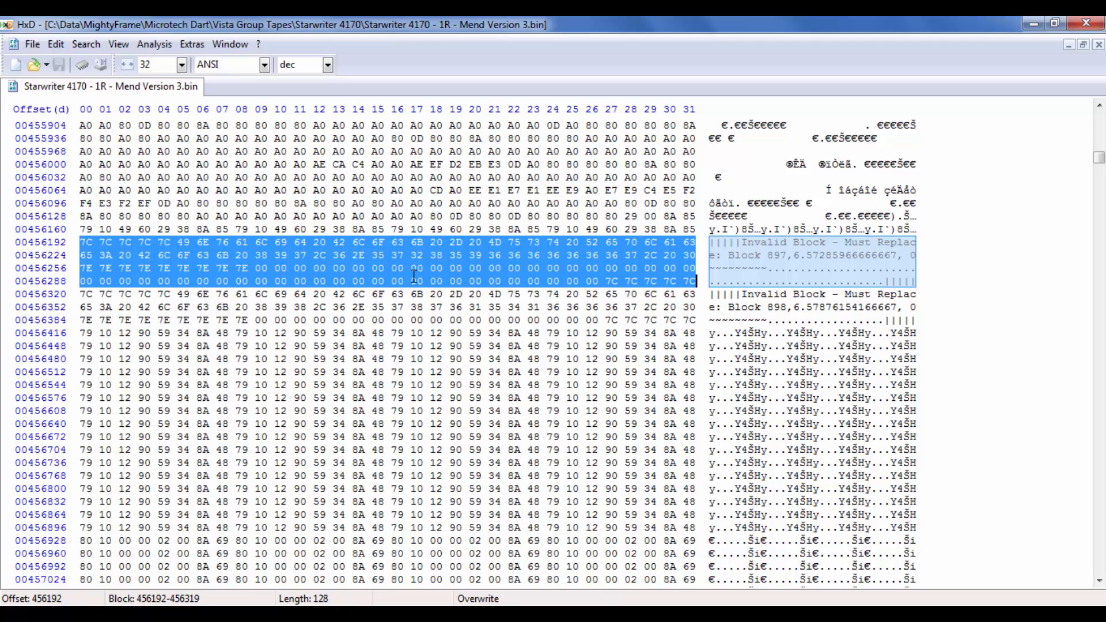
{"action": "left_click", "coordinate": [723, 256]}
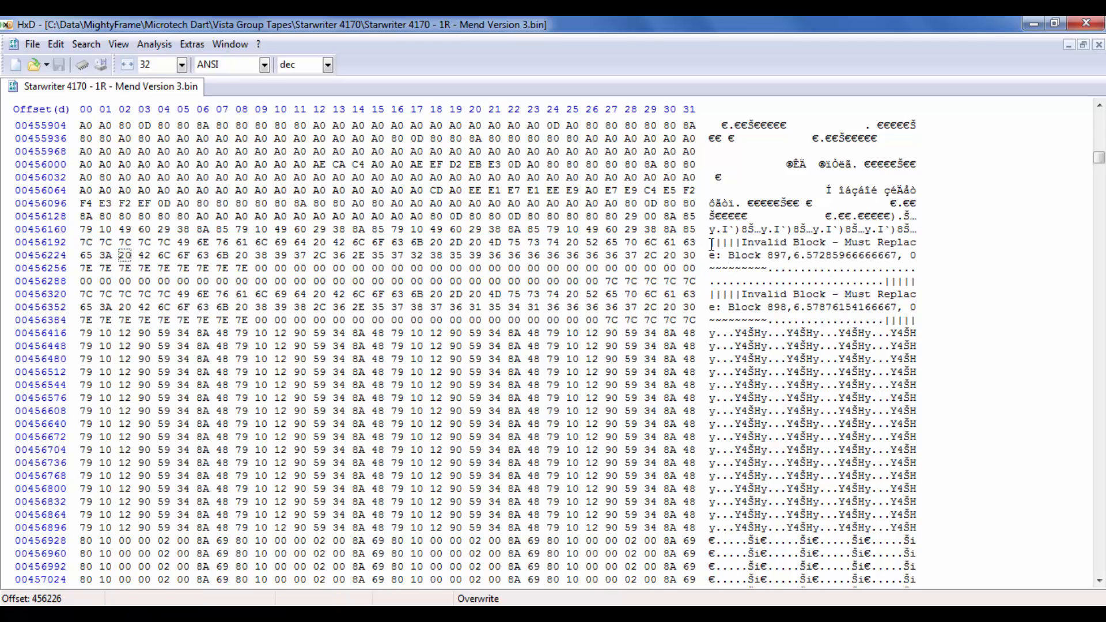
{"action": "left_click_drag", "start_coordinate": [711, 242], "coordinate": [937, 273]}
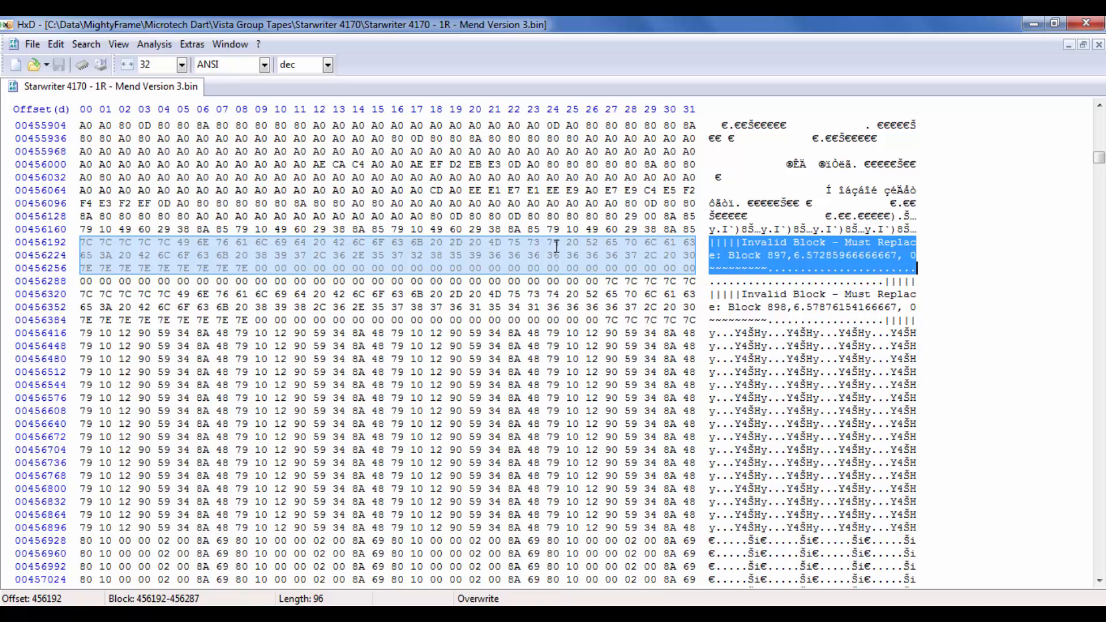
{"action": "left_click", "coordinate": [686, 255]}
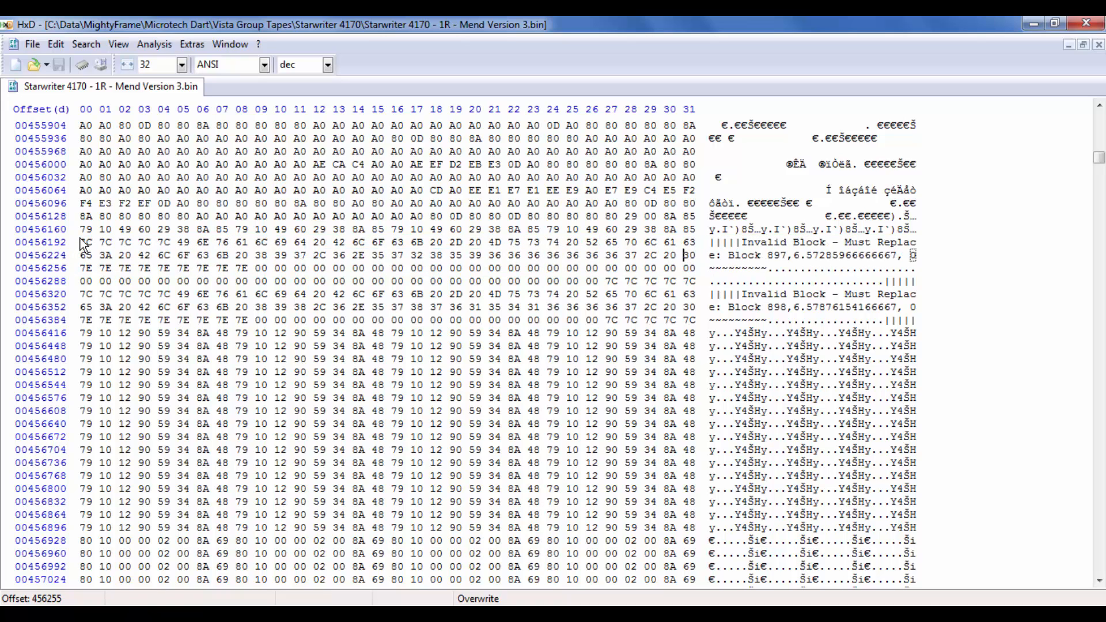
{"action": "left_click_drag", "start_coordinate": [84, 242], "coordinate": [710, 285]}
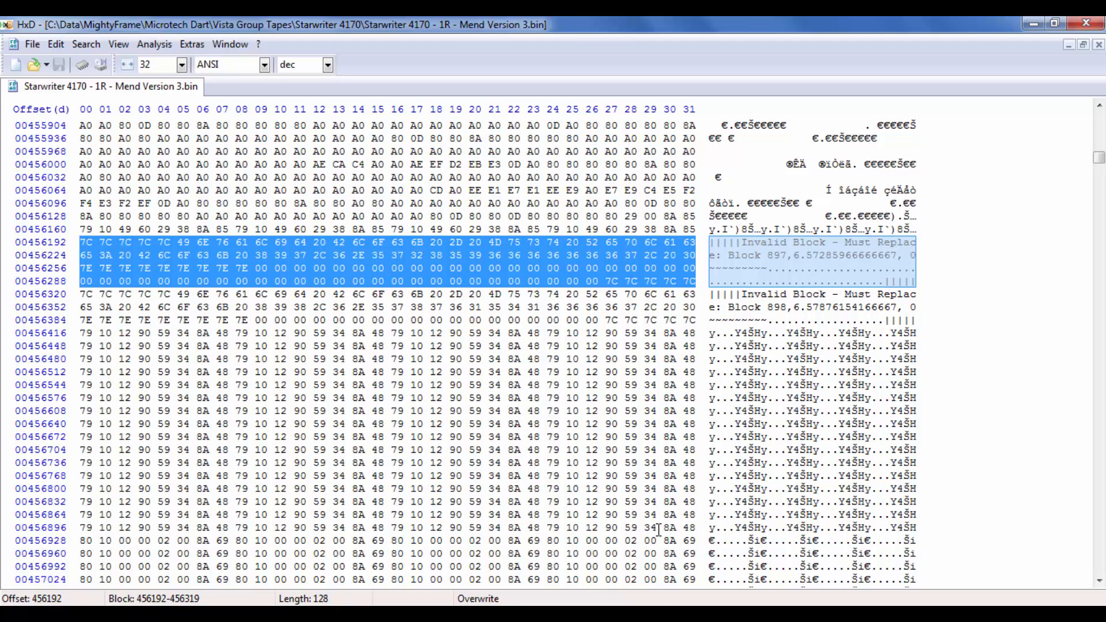
{"action": "left_click", "coordinate": [666, 546]}
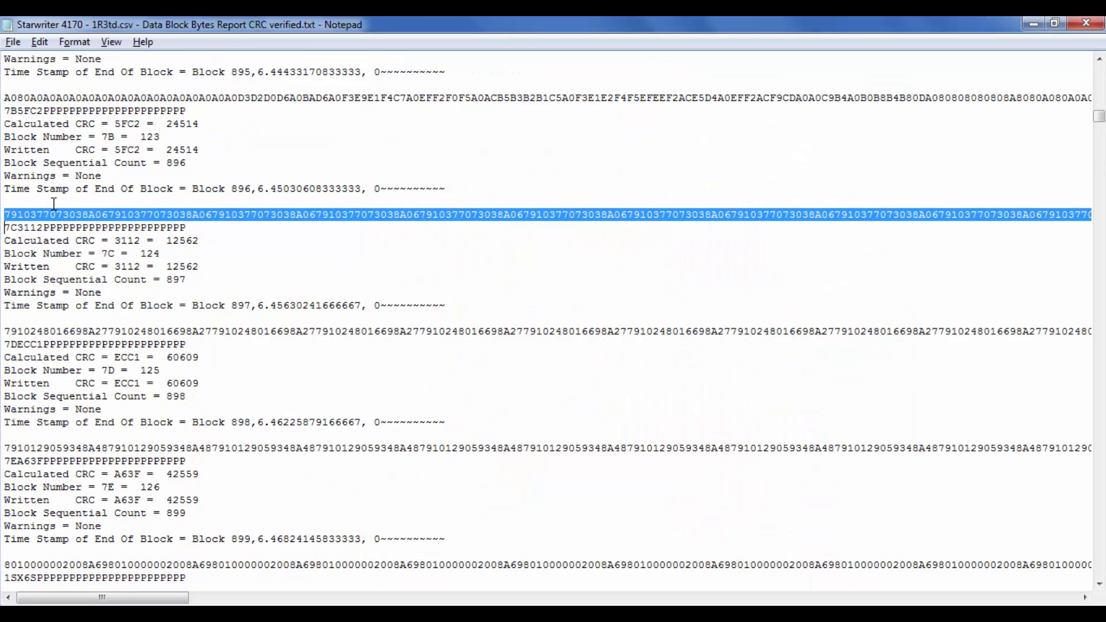
{"action": "key", "text": "alt+Tab"}
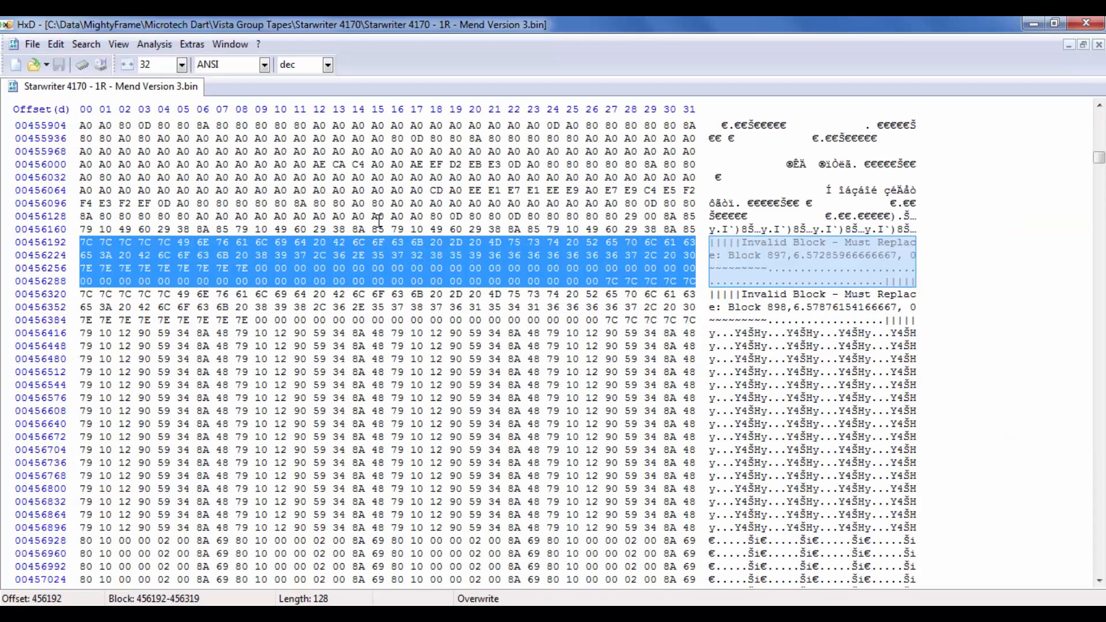
{"action": "key", "text": "ctrl+v"}
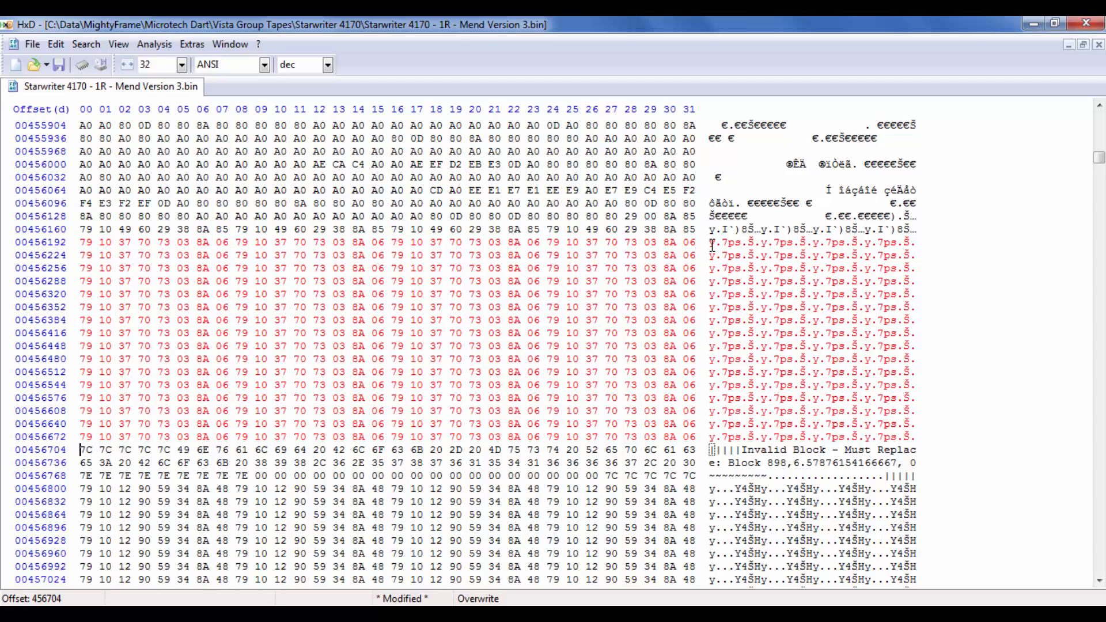
{"action": "left_click", "coordinate": [60, 65]}
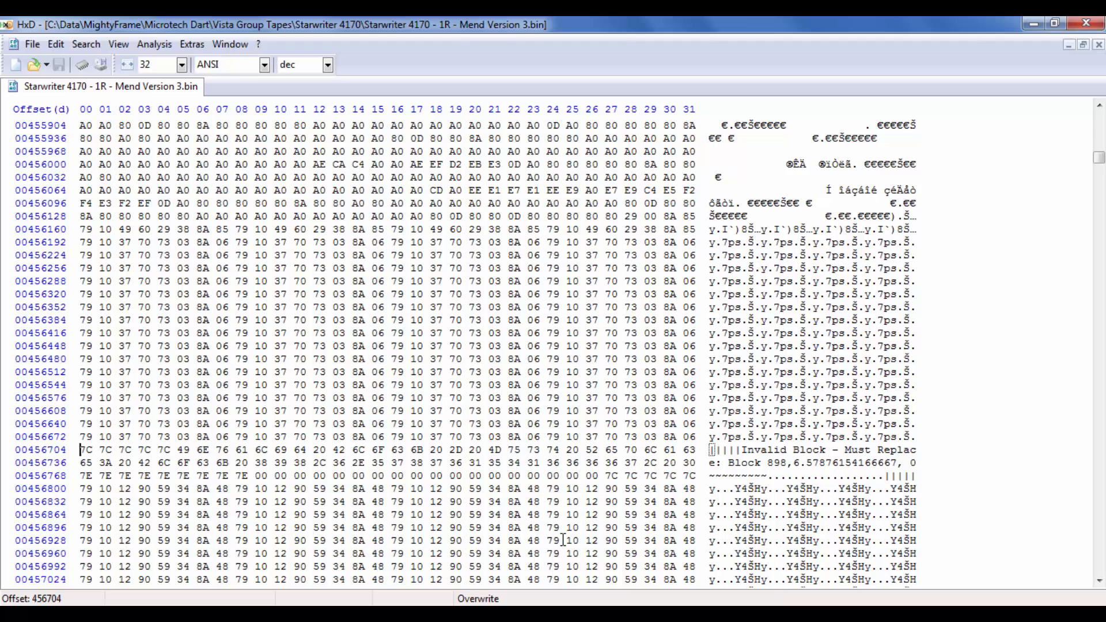
Step: Highlight block 898's name in the 1R3td report's time stamp line and return to the 1R2td report
{"action": "left_click", "coordinate": [714, 552]}
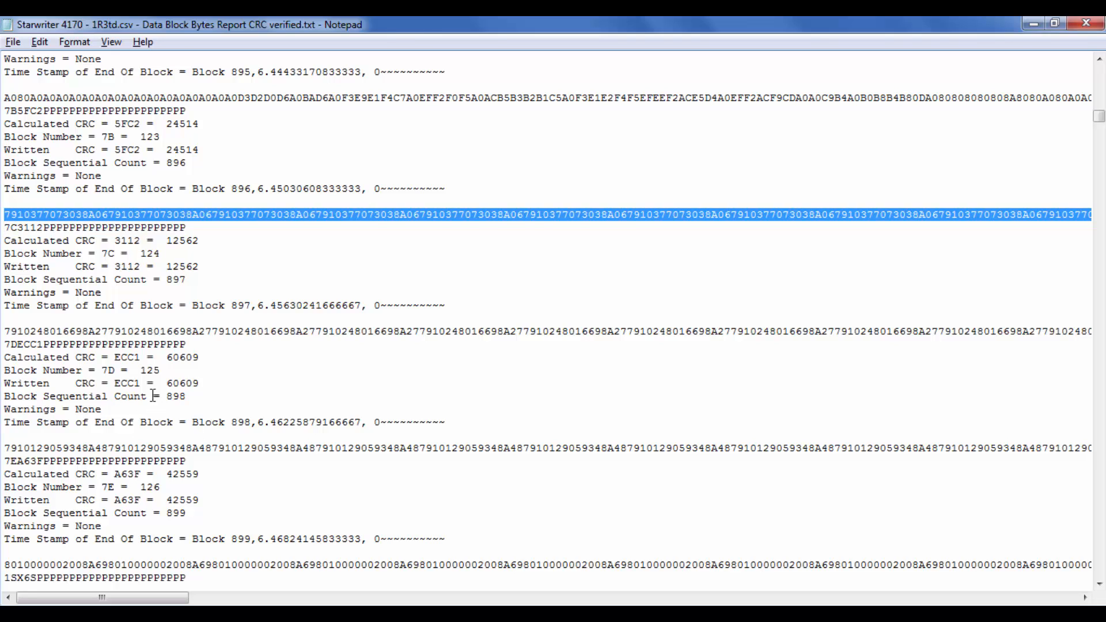
{"action": "left_click_drag", "start_coordinate": [6, 397], "coordinate": [252, 424]}
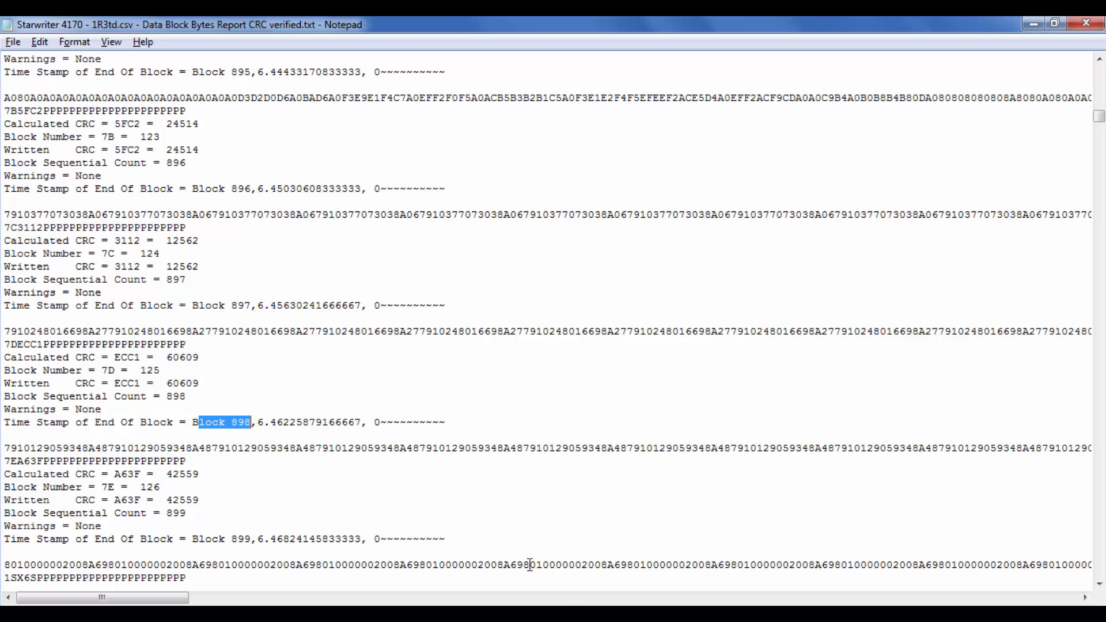
{"action": "mouse_move", "coordinate": [630, 614]}
{"action": "left_click", "coordinate": [572, 510]}
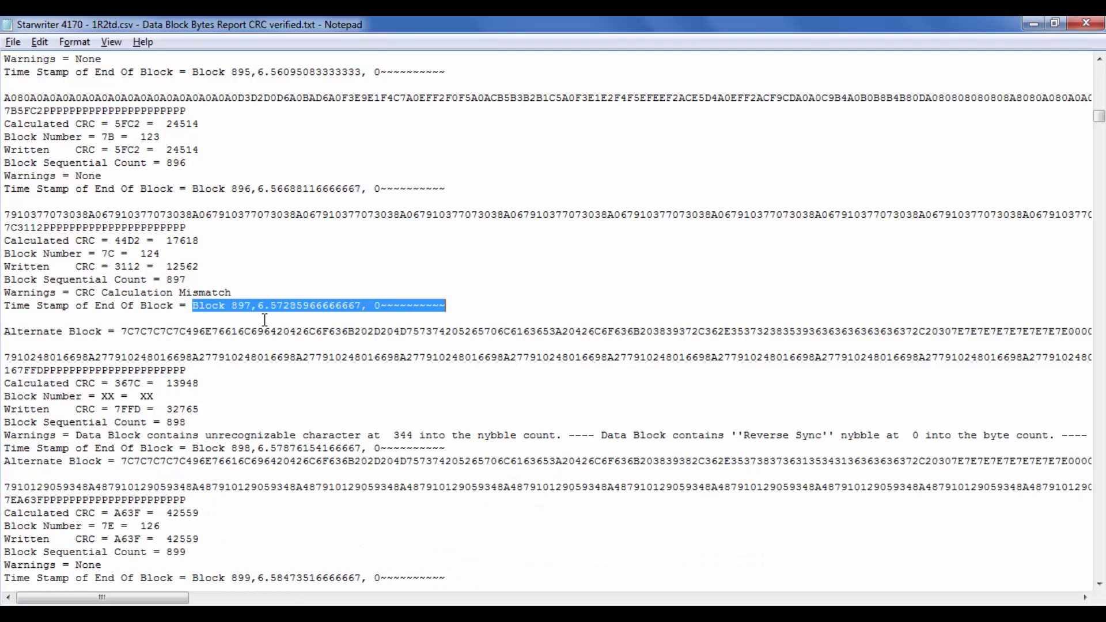
Step: Highlight the Warnings line of block 897 and that of block 898 in the 1R2td report
{"action": "left_click", "coordinate": [9, 358]}
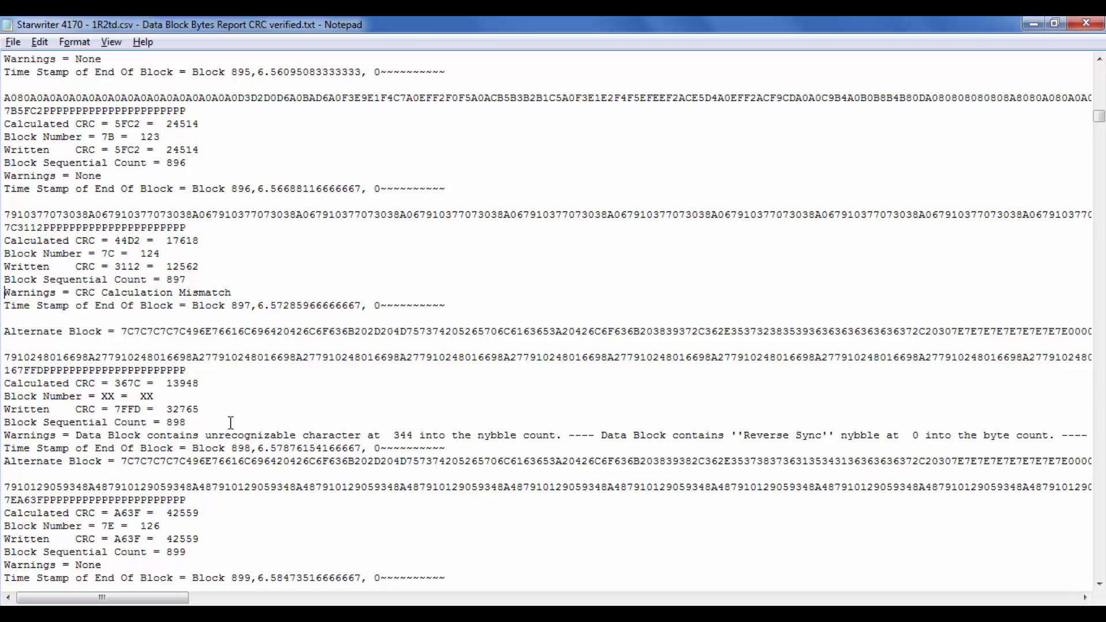
{"action": "key", "text": "shift+Down"}
{"action": "key", "text": "Down"}
{"action": "key", "text": "shift+Down"}
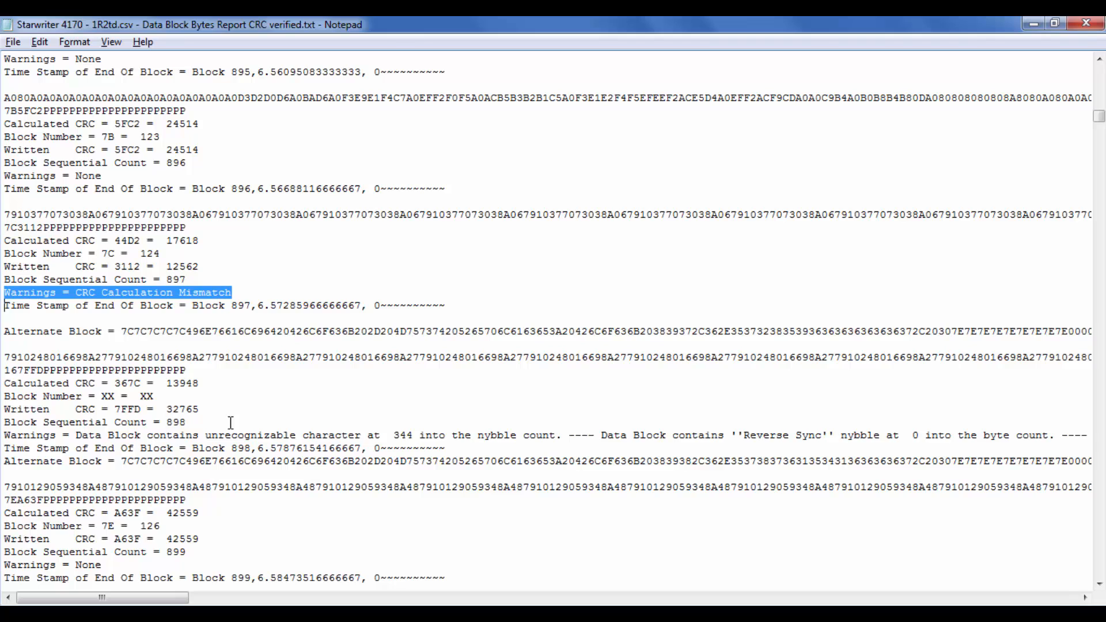
{"action": "key", "text": "Down"}
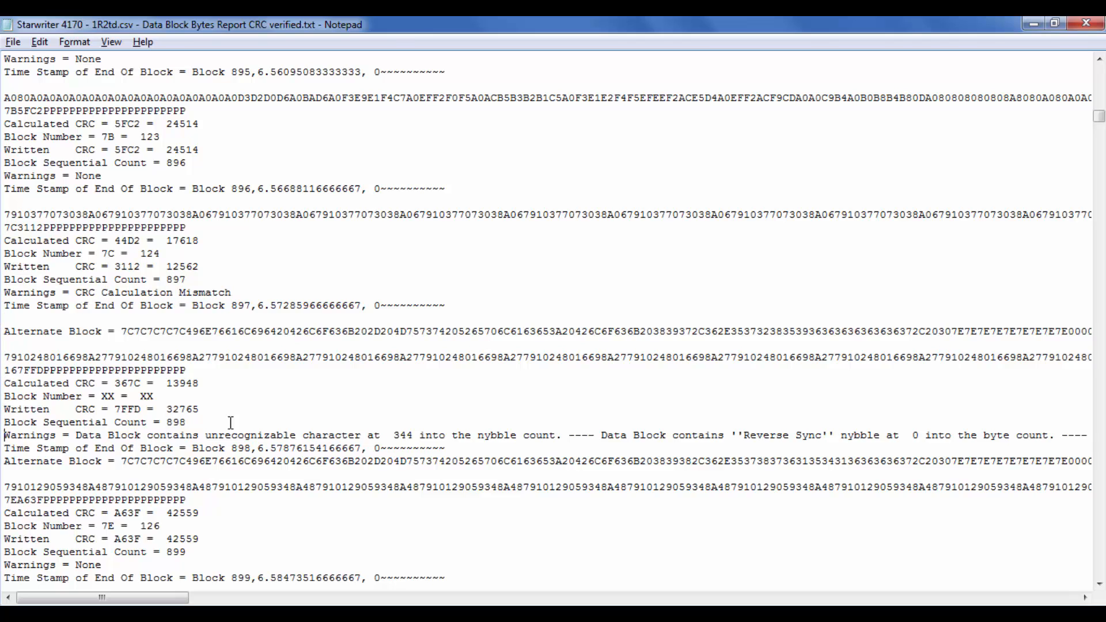
{"action": "key", "text": "shift+Down"}
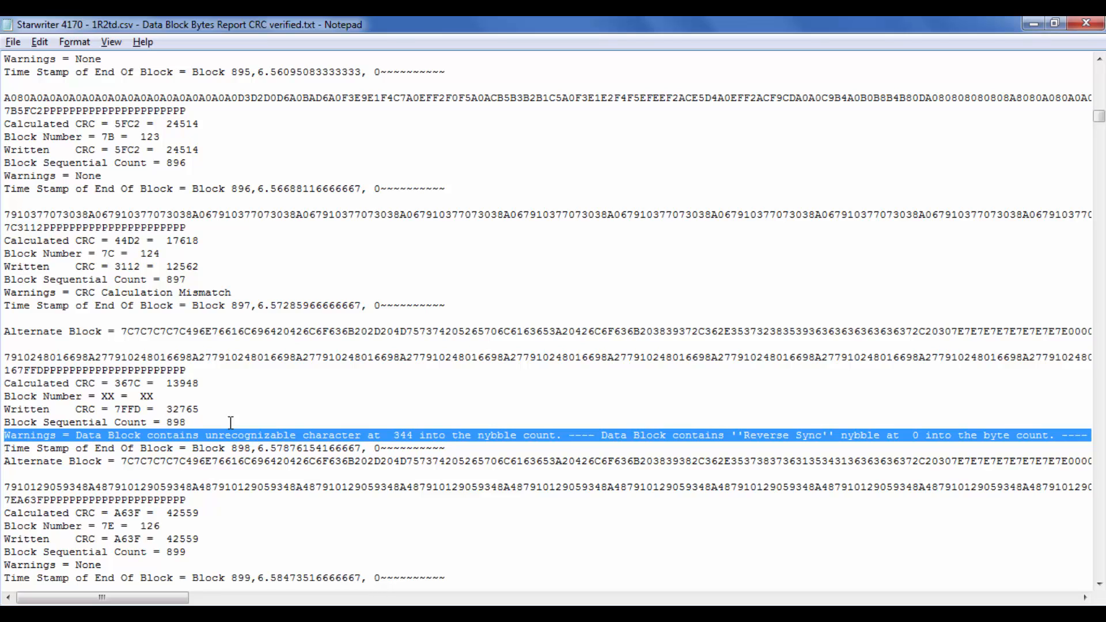
Step: Place the cursor at 344 in block 898's Warnings line and highlight its "Reverse Sync" nybble text
{"action": "left_click", "coordinate": [396, 436]}
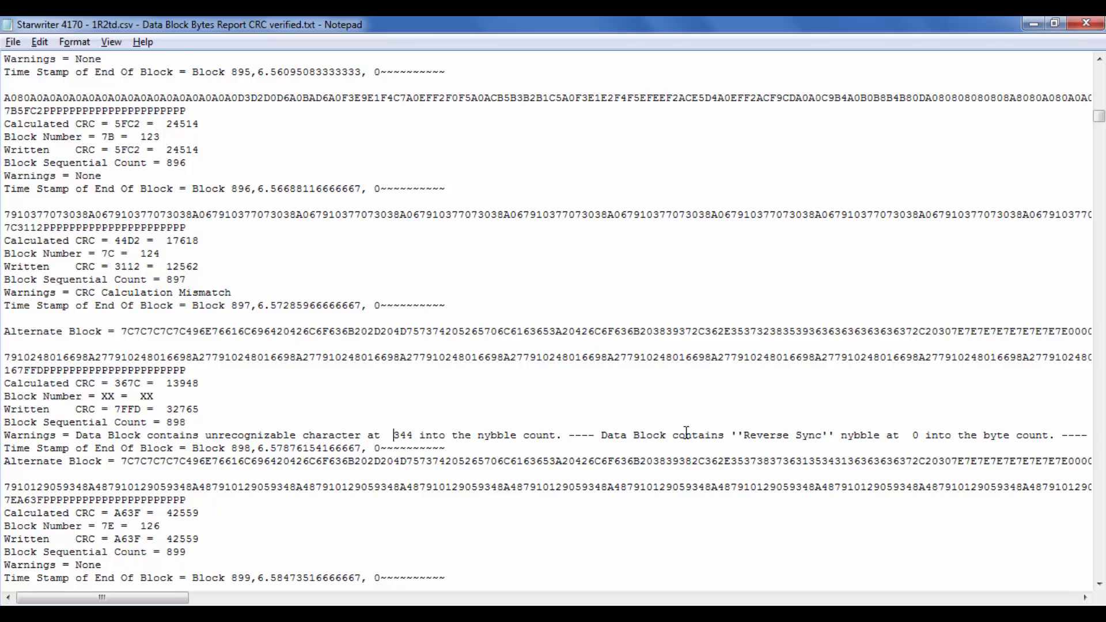
{"action": "left_click_drag", "start_coordinate": [627, 436], "coordinate": [894, 437]}
{"action": "left_click", "coordinate": [893, 436]}
Step: Highlight block 898's Block Number line, place the cursor in its data, and highlight its Warnings line again
{"action": "left_click_drag", "start_coordinate": [7, 398], "coordinate": [159, 398]}
{"action": "left_click", "coordinate": [164, 392]}
{"action": "left_click", "coordinate": [159, 397]}
{"action": "left_click", "coordinate": [25, 358]}
{"action": "left_click_drag", "start_coordinate": [5, 436], "coordinate": [5, 447]}
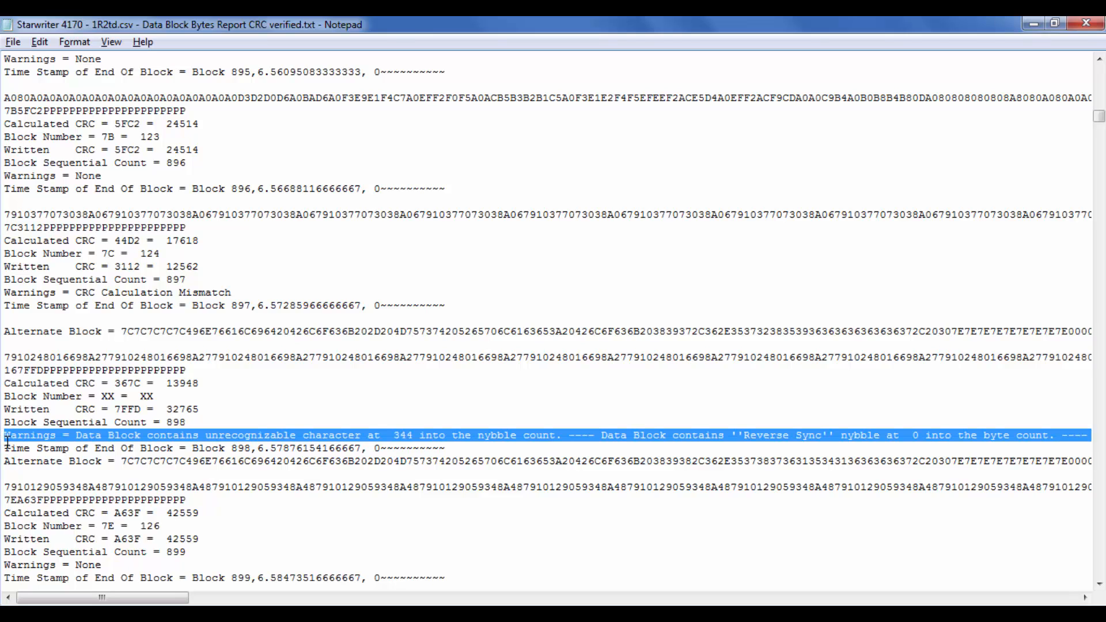
{"action": "left_click", "coordinate": [7, 444]}
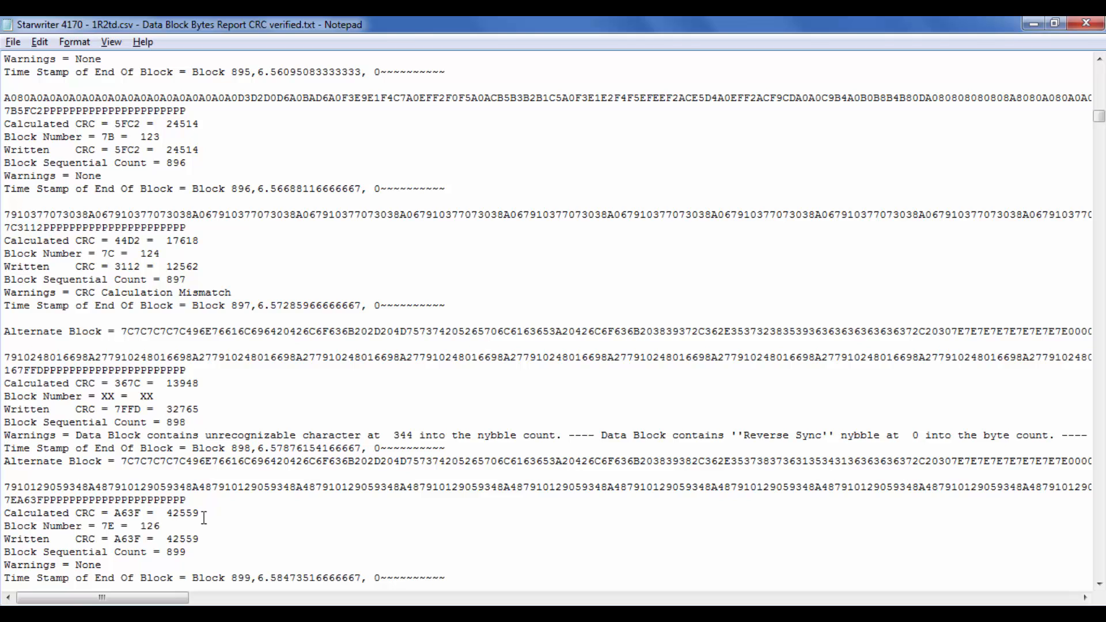
Step: Select block 898's complete data line in the 1R3td report, above the 7DECC1 trailer line
{"action": "left_click", "coordinate": [508, 614]}
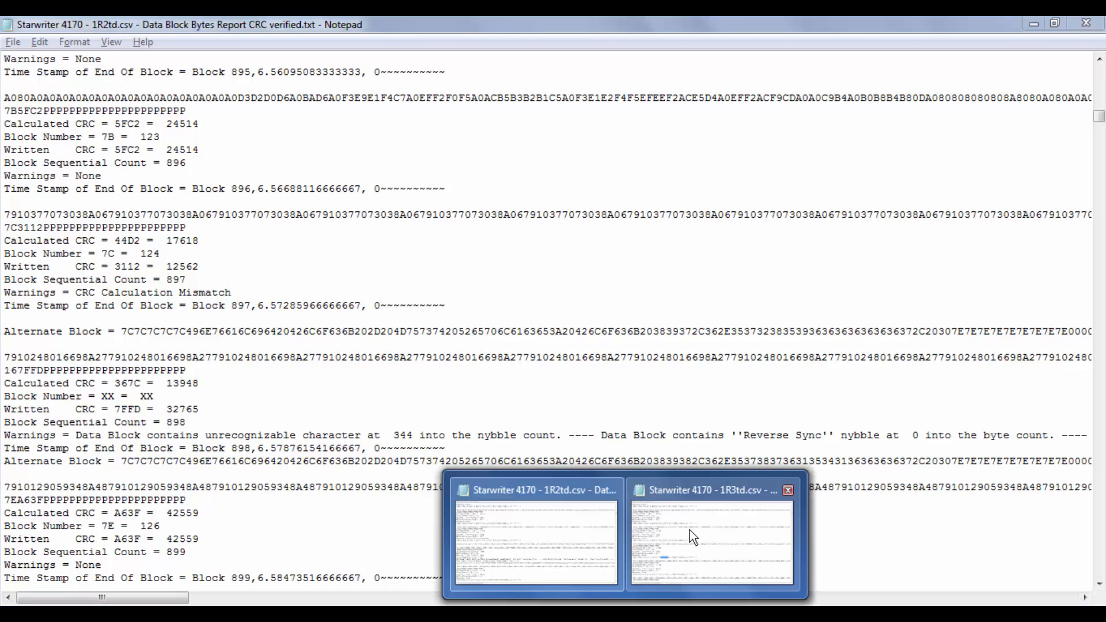
{"action": "left_click", "coordinate": [690, 530]}
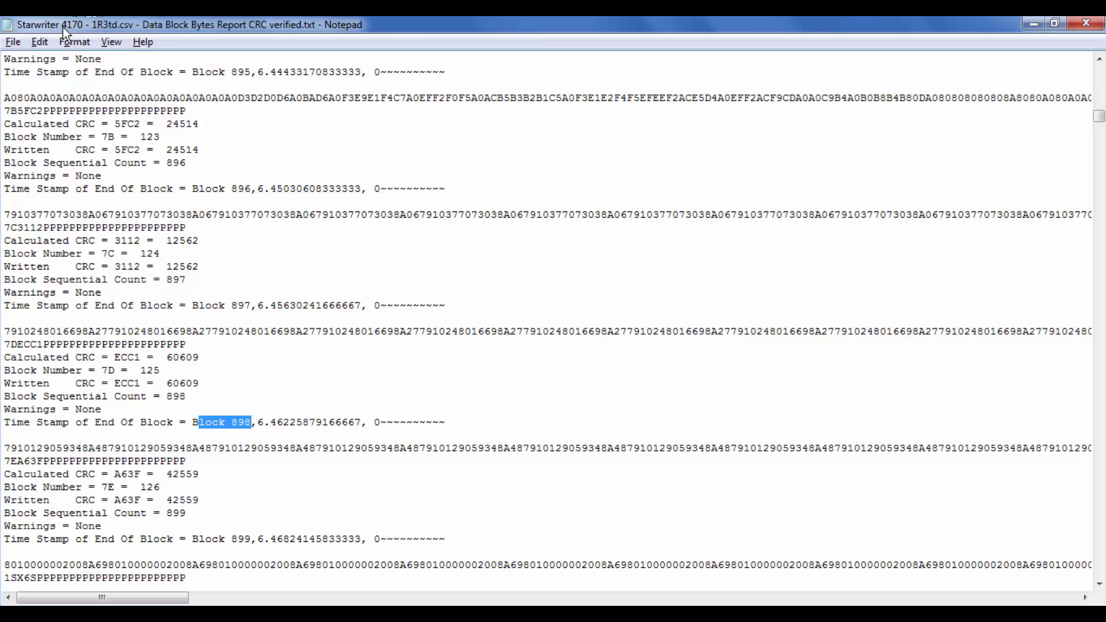
{"action": "left_click", "coordinate": [10, 332]}
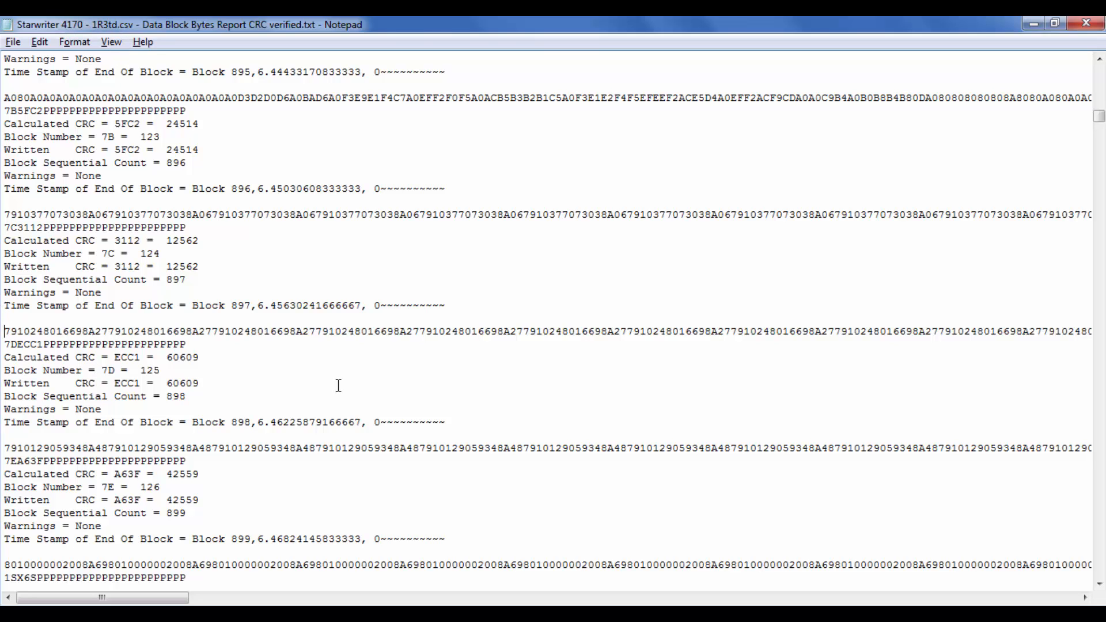
{"action": "key", "text": "shift+Down"}
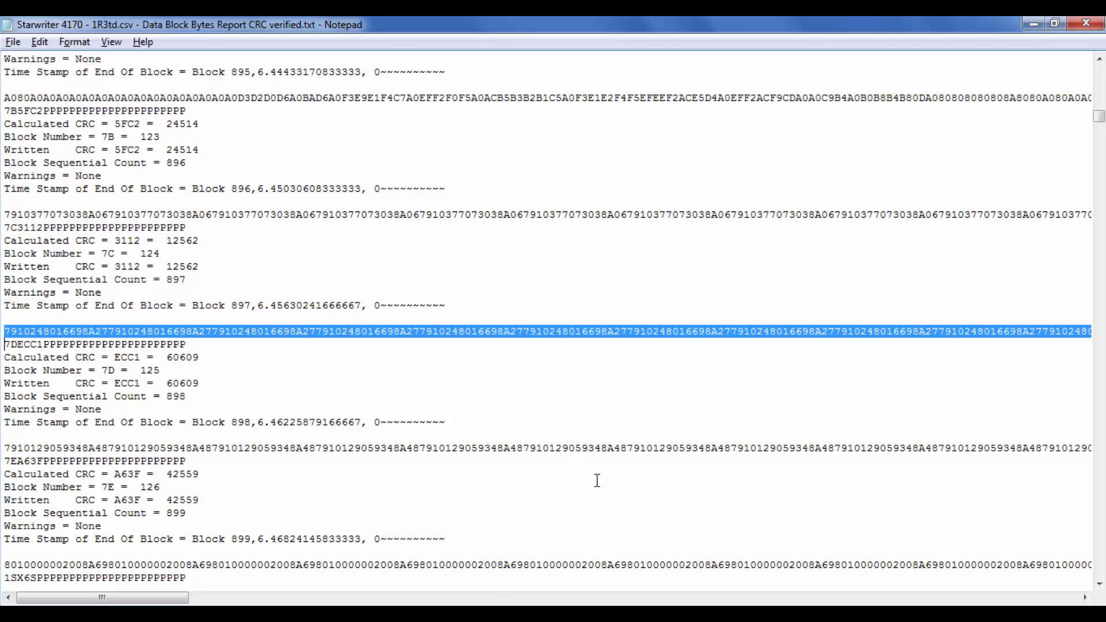
{"action": "key", "text": "alt+Tab"}
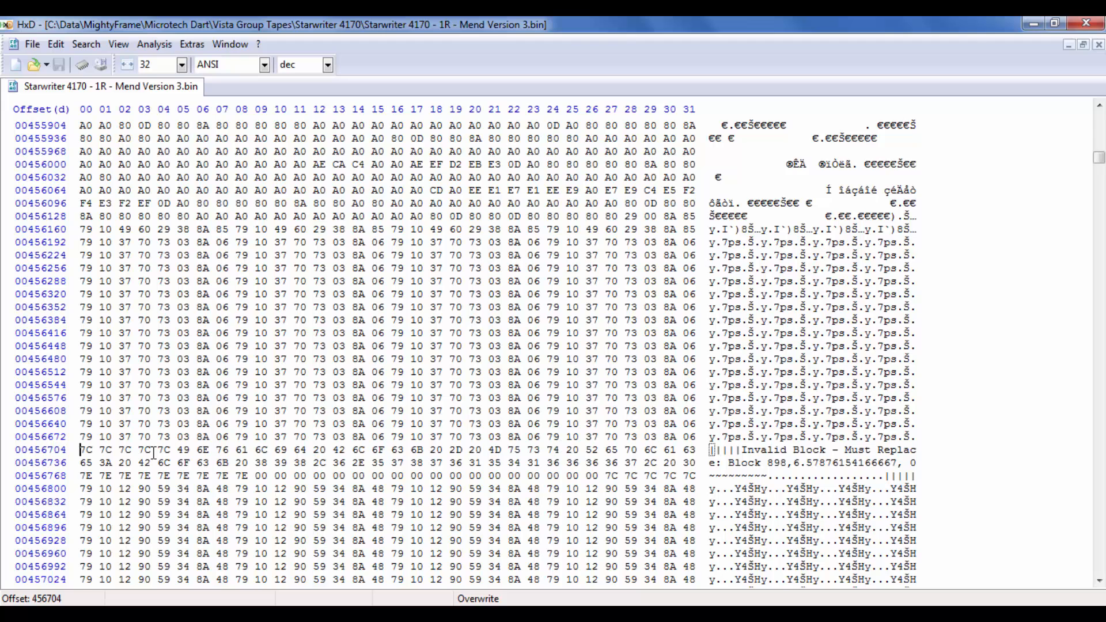
{"action": "left_click_drag", "start_coordinate": [81, 449], "coordinate": [717, 477]}
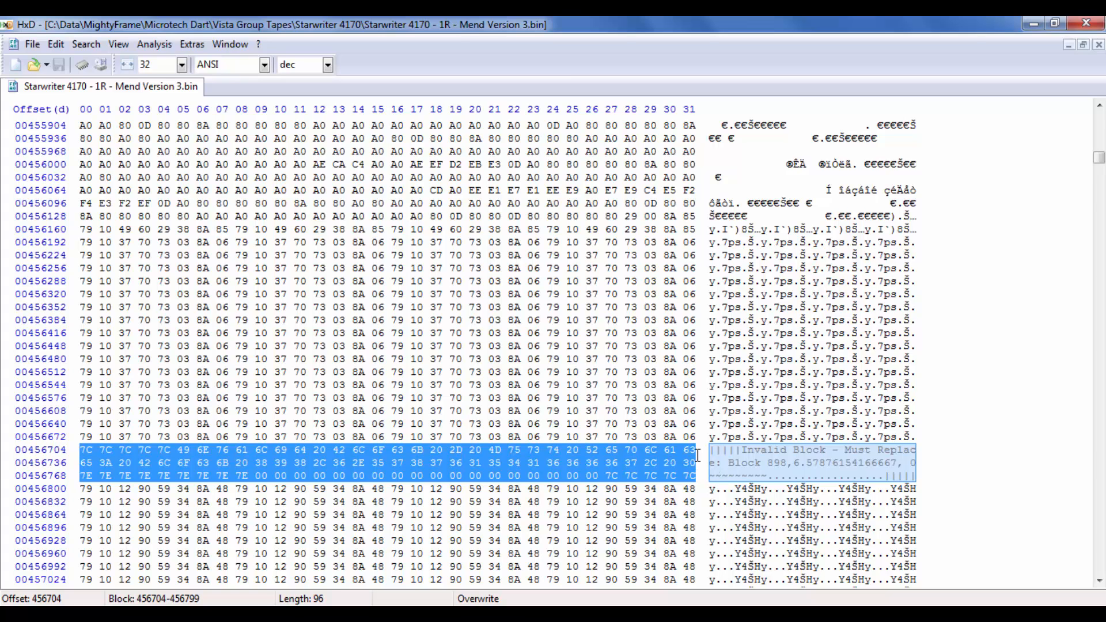
{"action": "key", "text": "ctrl+v"}
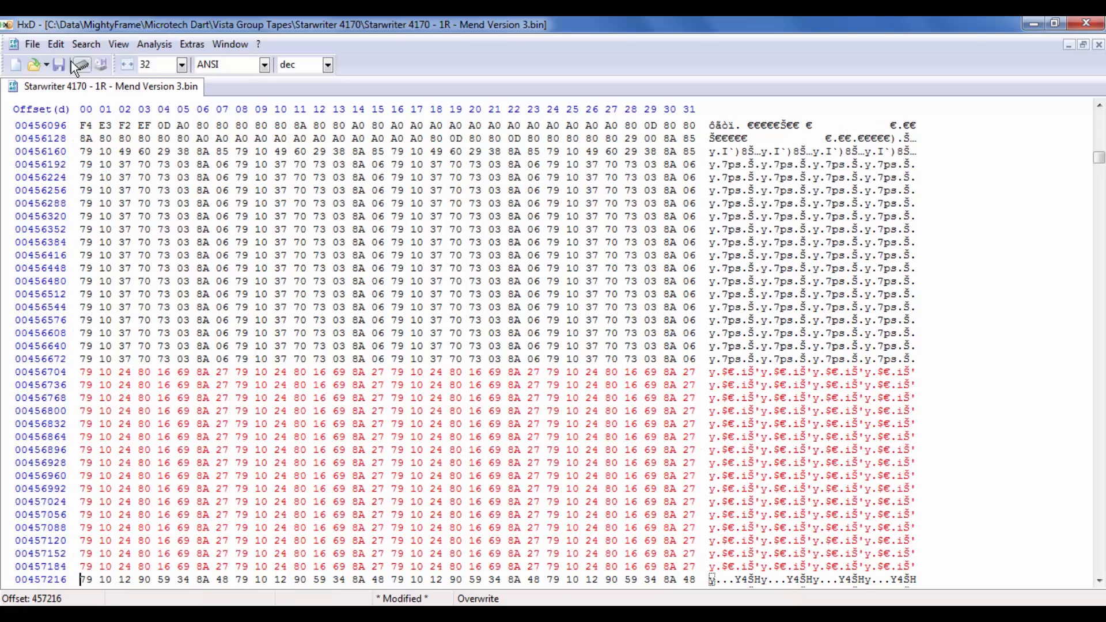
Step: Undo the paste over block 898's placeholder in the Mend Version 3 image
{"action": "left_click", "coordinate": [56, 44]}
{"action": "left_click", "coordinate": [61, 63]}
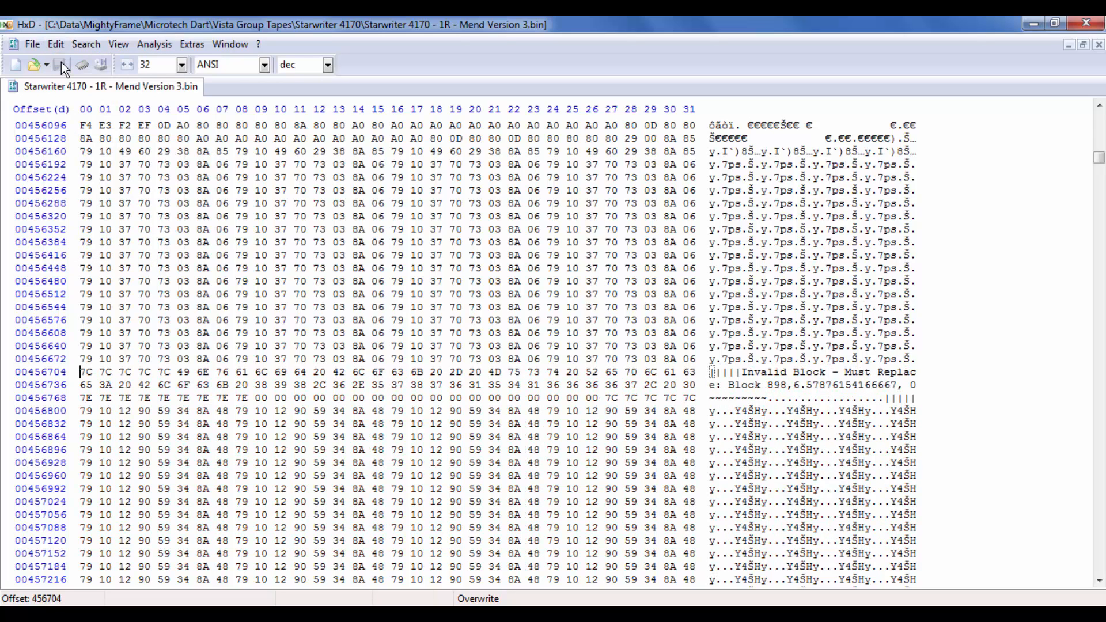
{"action": "left_click", "coordinate": [56, 44]}
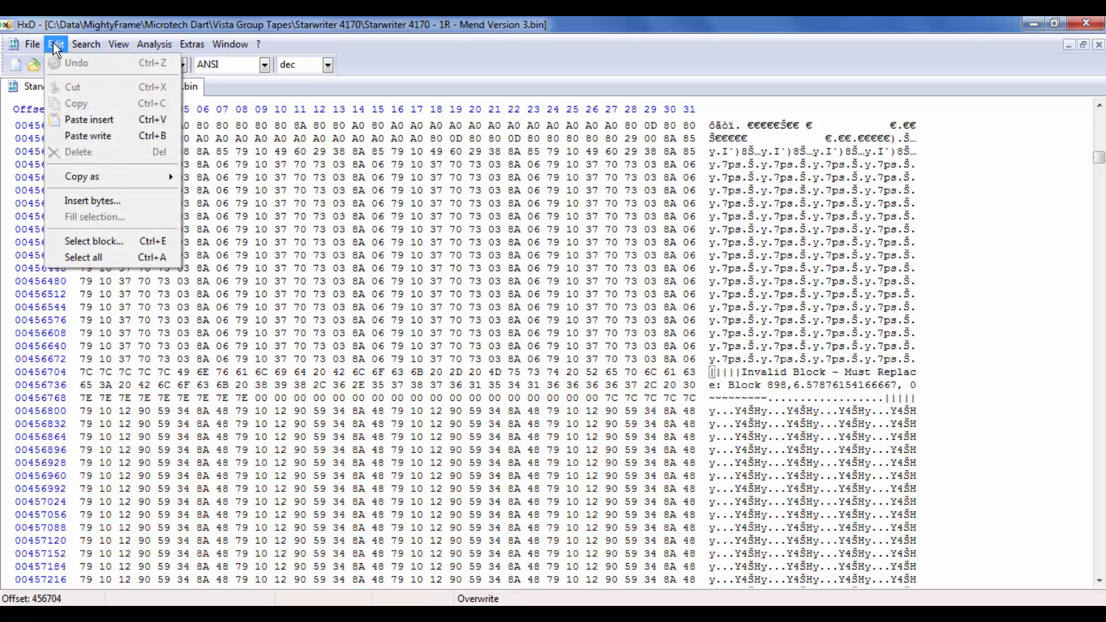
{"action": "left_click", "coordinate": [55, 45]}
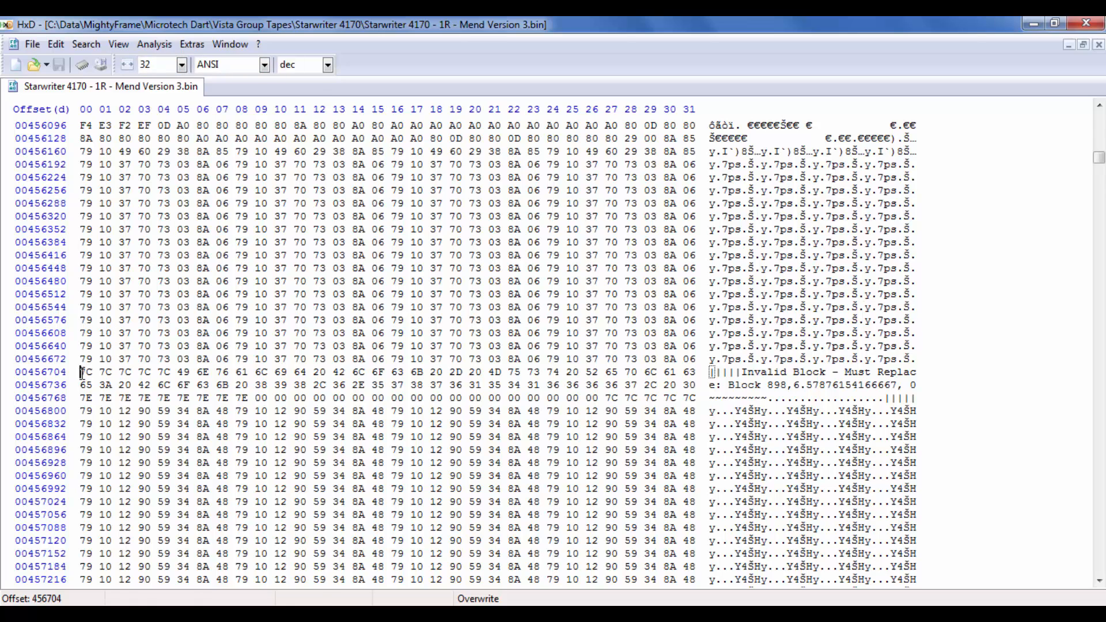
{"action": "left_click_drag", "start_coordinate": [81, 372], "coordinate": [685, 390]}
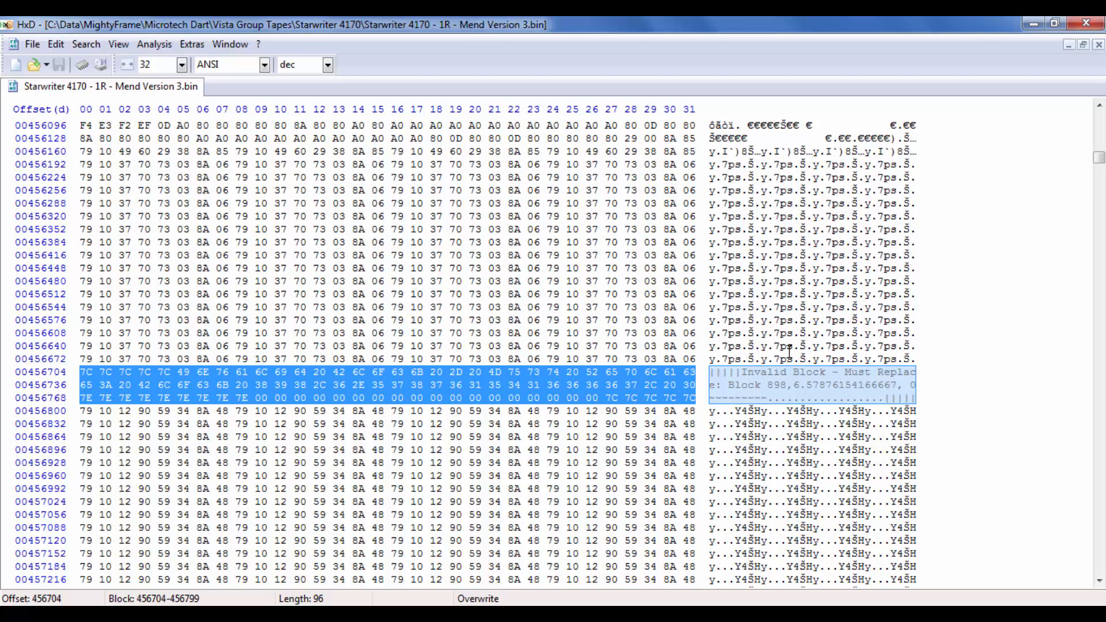
{"action": "key", "text": "ctrl+v"}
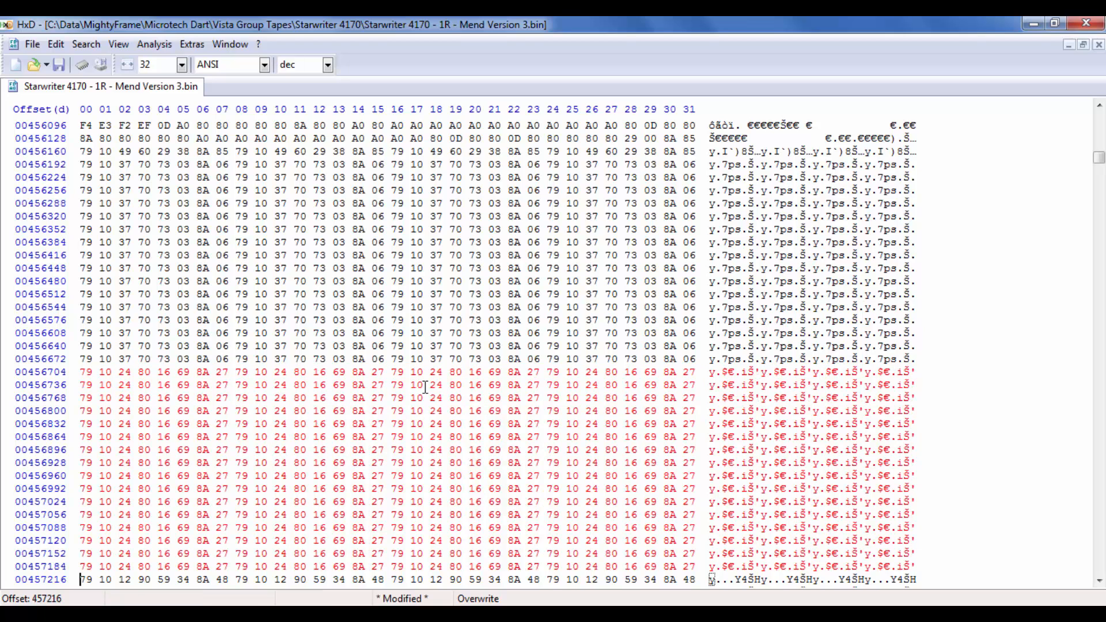
{"action": "scroll", "coordinate": [454, 294], "scroll_direction": "down", "scroll_amount": 3}
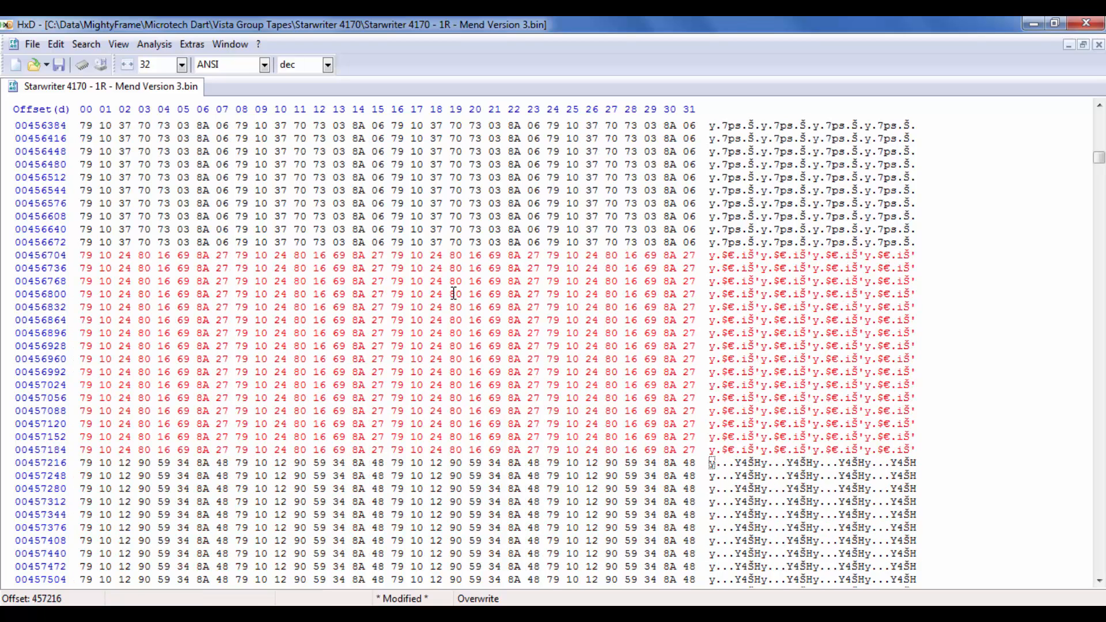
{"action": "scroll", "coordinate": [454, 294], "scroll_direction": "up", "scroll_amount": 1}
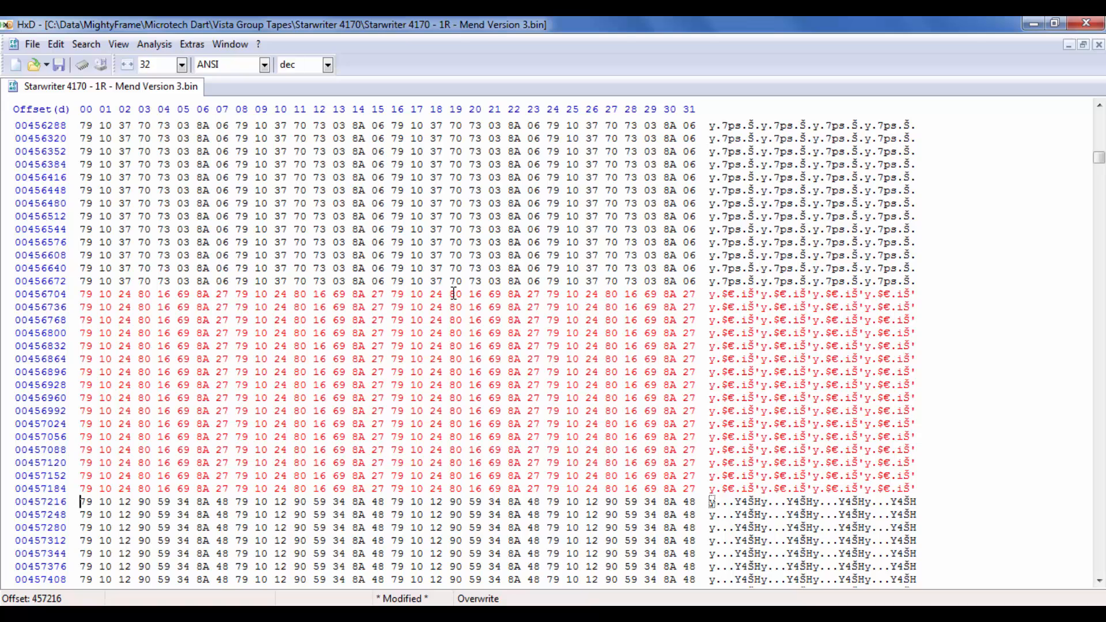